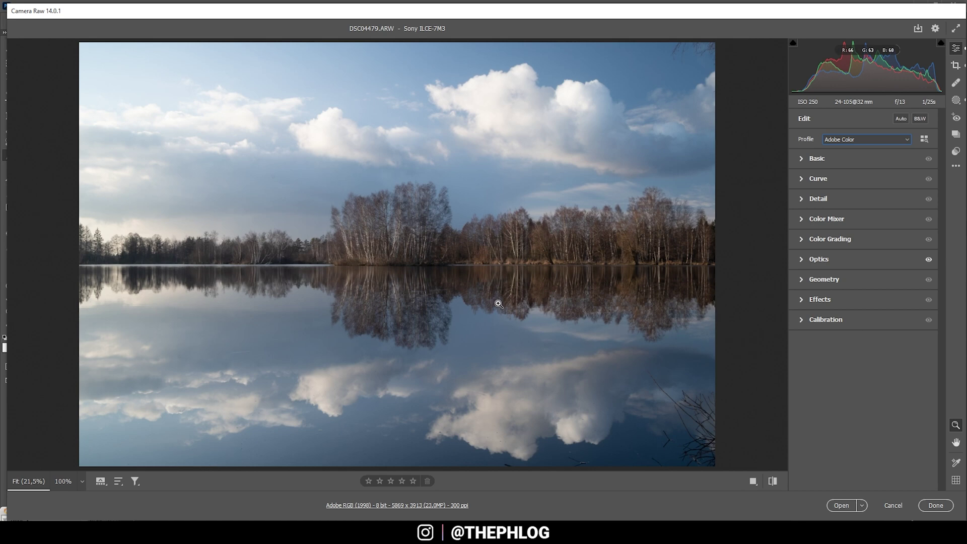
Change the camera profile from Adobe Color to Adobe Standard and expand the Basic panel.
{"action": "left_click", "coordinate": [829, 141]}
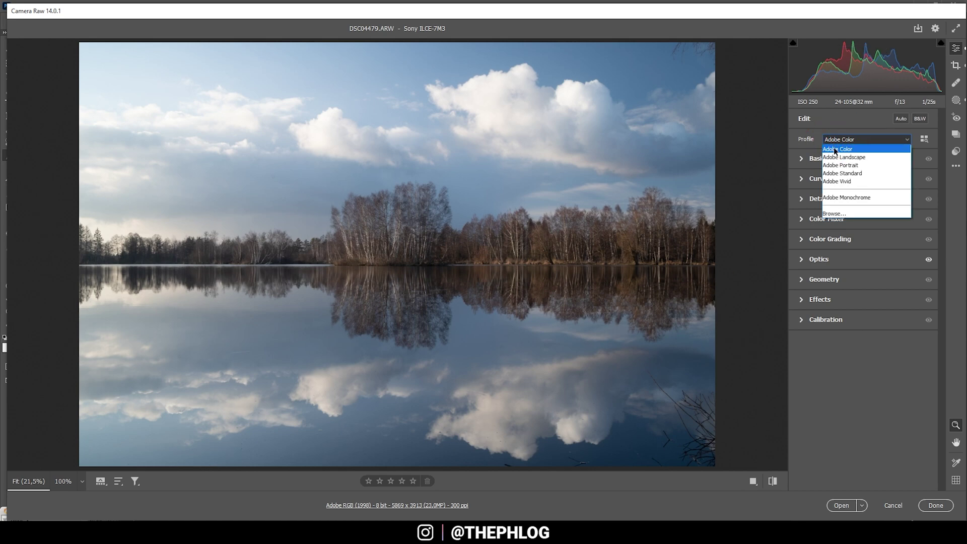
{"action": "left_click", "coordinate": [835, 180]}
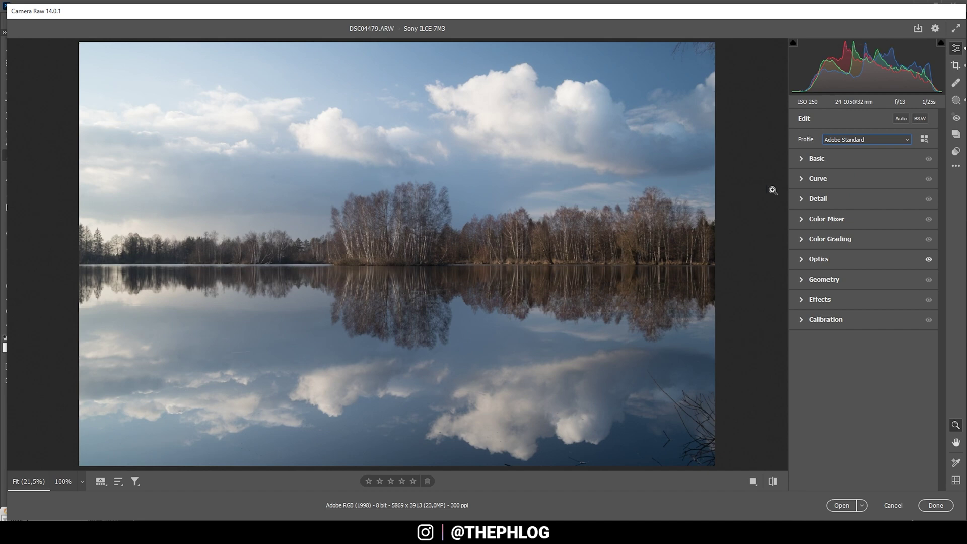
{"action": "left_click", "coordinate": [800, 159]}
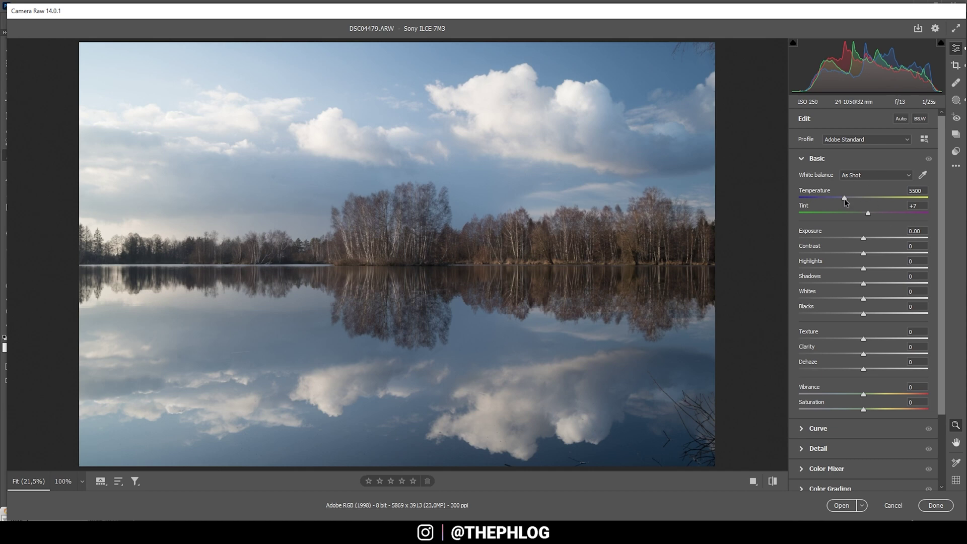
Warm the white balance to Temperature 6200 and Tint +10, and lower Highlights to -48.
{"action": "left_click_drag", "start_coordinate": [844, 199], "coordinate": [853, 201]}
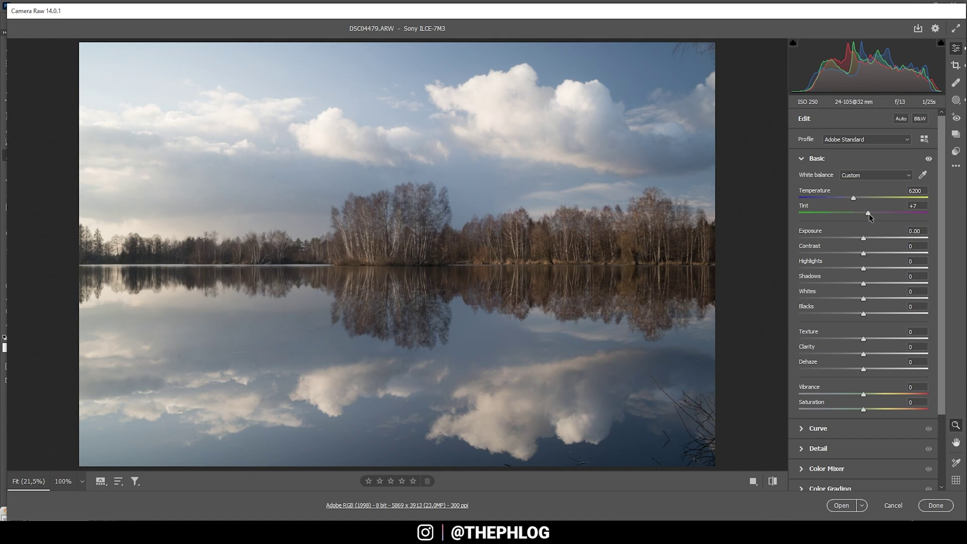
{"action": "left_click_drag", "start_coordinate": [869, 215], "coordinate": [871, 215]}
{"action": "left_click_drag", "start_coordinate": [863, 268], "coordinate": [835, 268]}
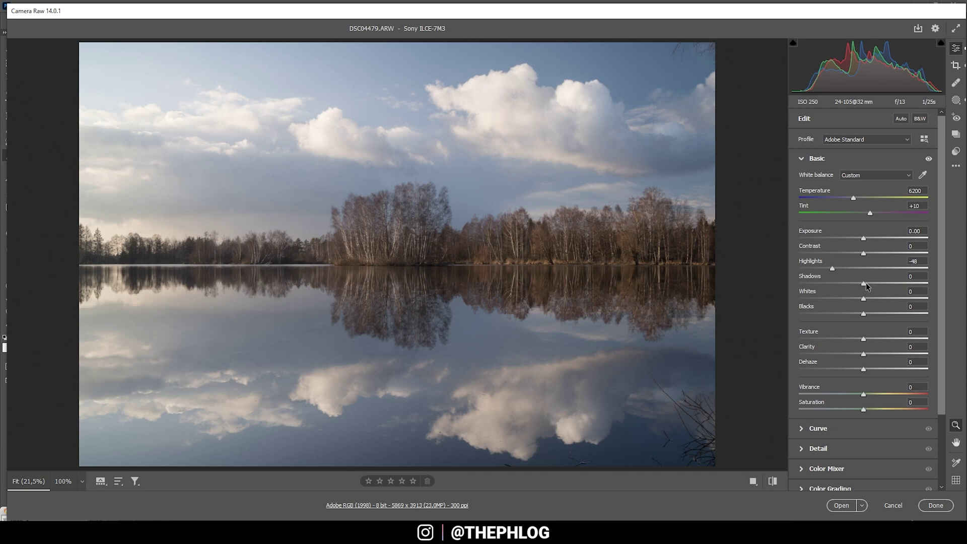
Raise Shadows to +36, set Blacks to -8 and boost Contrast to +30.
{"action": "left_click_drag", "start_coordinate": [867, 282], "coordinate": [889, 285]}
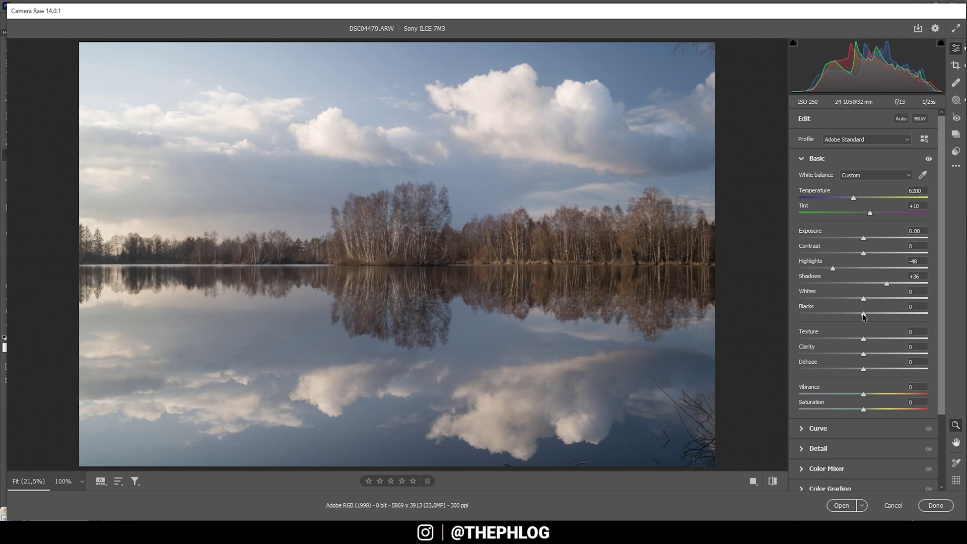
{"action": "left_click_drag", "start_coordinate": [863, 317], "coordinate": [858, 314]}
{"action": "left_click_drag", "start_coordinate": [864, 253], "coordinate": [883, 257]}
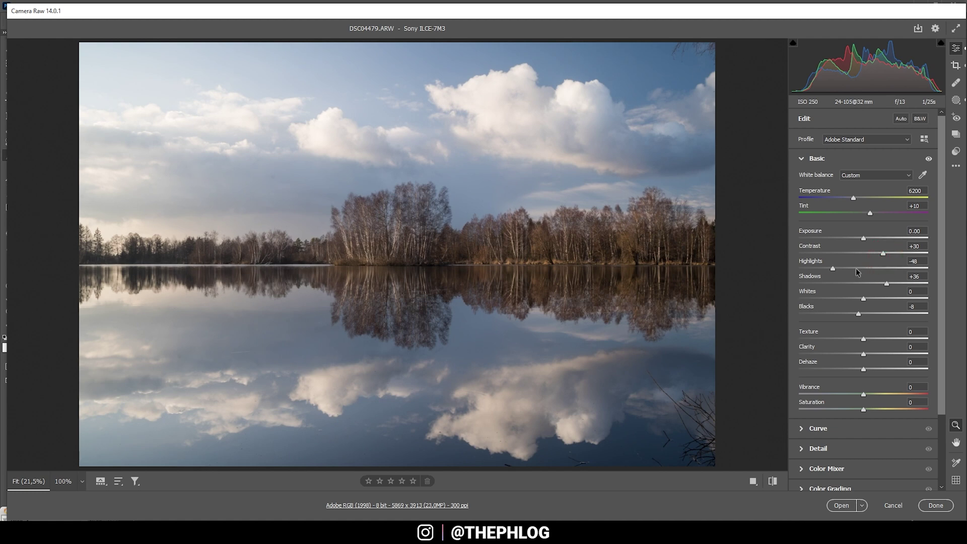
{"action": "left_click", "coordinate": [773, 485]}
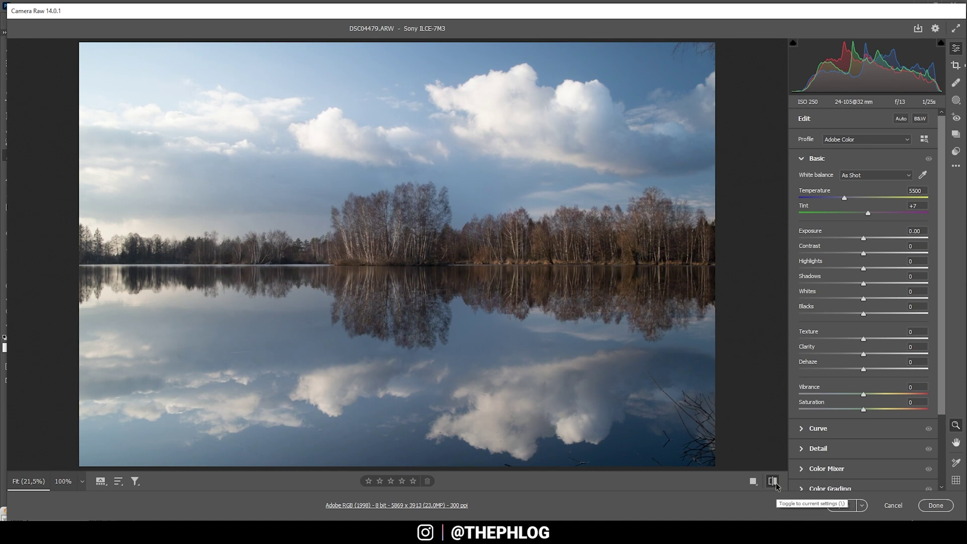
{"action": "left_click", "coordinate": [773, 481]}
{"action": "left_click", "coordinate": [773, 481]}
{"action": "left_click", "coordinate": [774, 481]}
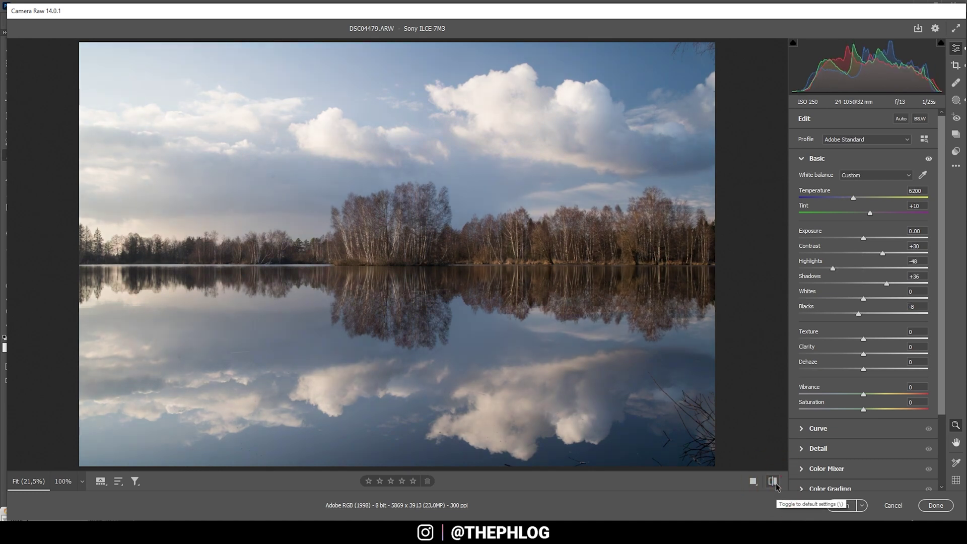
{"action": "left_click", "coordinate": [774, 482]}
{"action": "left_click", "coordinate": [774, 482]}
{"action": "left_click", "coordinate": [773, 481]}
{"action": "left_click", "coordinate": [773, 481]}
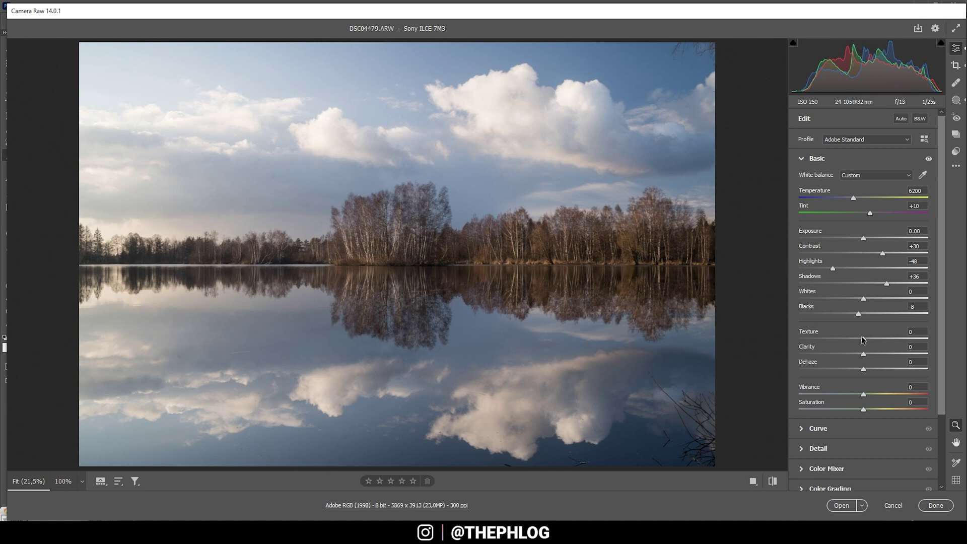
Settle Texture at +6, and reset Clarity back to 0 after trying it.
{"action": "left_click_drag", "start_coordinate": [864, 341], "coordinate": [933, 342]}
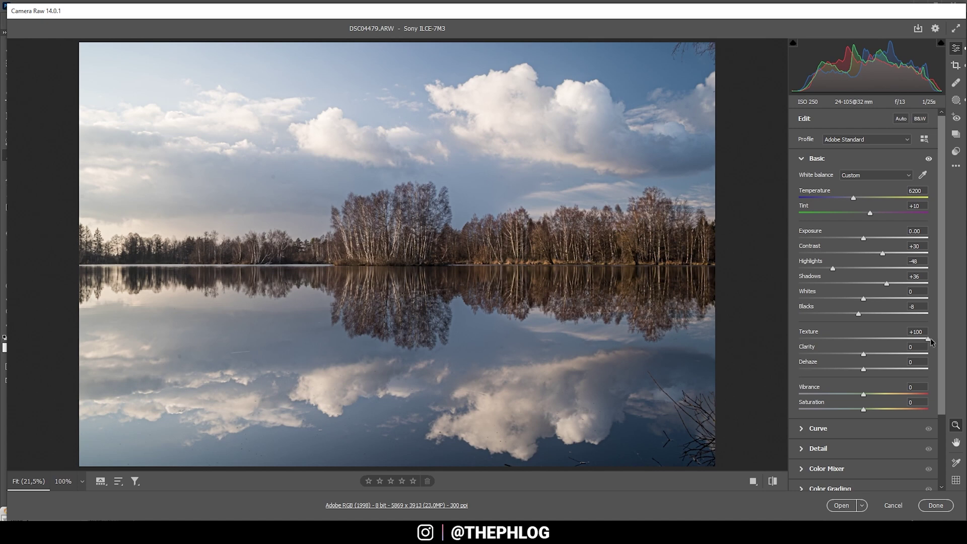
{"action": "left_click_drag", "start_coordinate": [929, 340], "coordinate": [872, 342]}
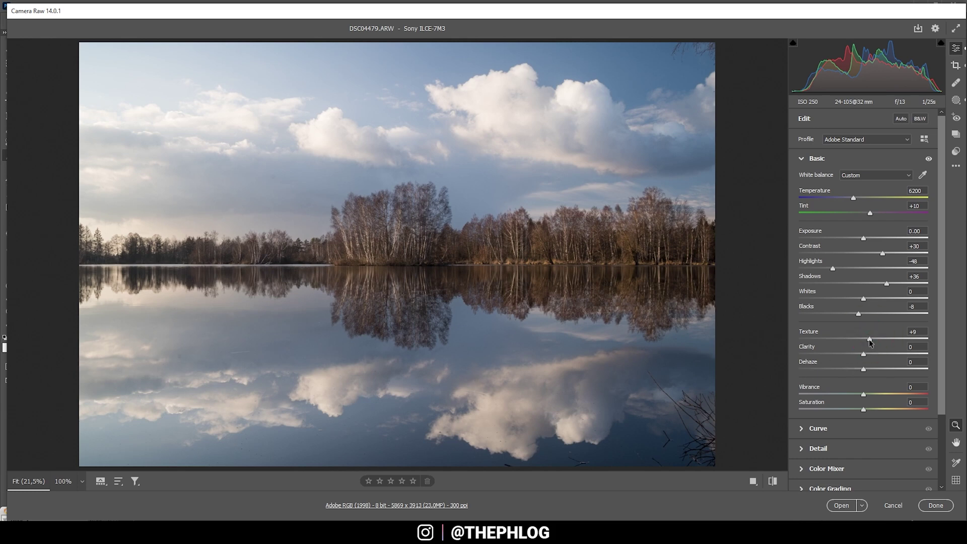
{"action": "left_click_drag", "start_coordinate": [869, 339], "coordinate": [868, 340]}
{"action": "left_click_drag", "start_coordinate": [864, 353], "coordinate": [887, 357]}
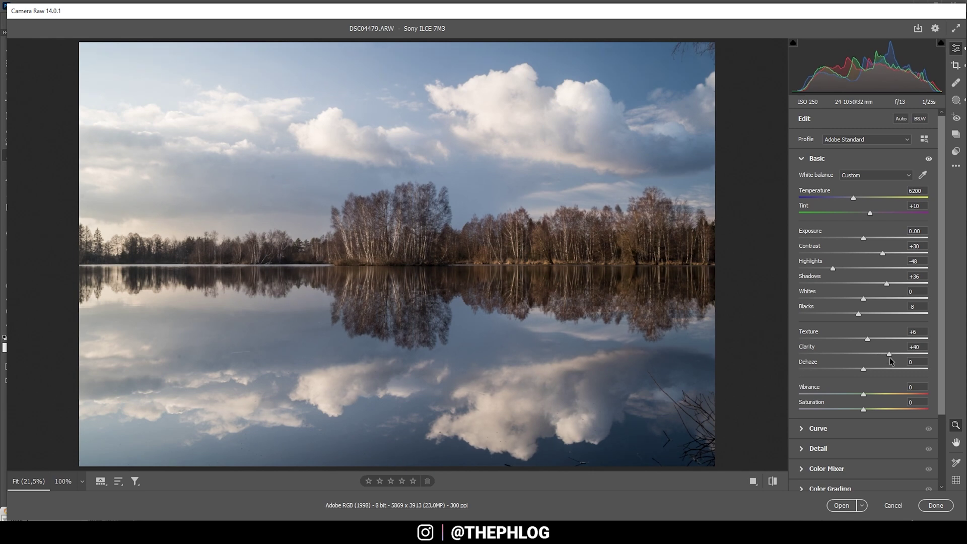
{"action": "left_click_drag", "start_coordinate": [889, 357], "coordinate": [876, 356]}
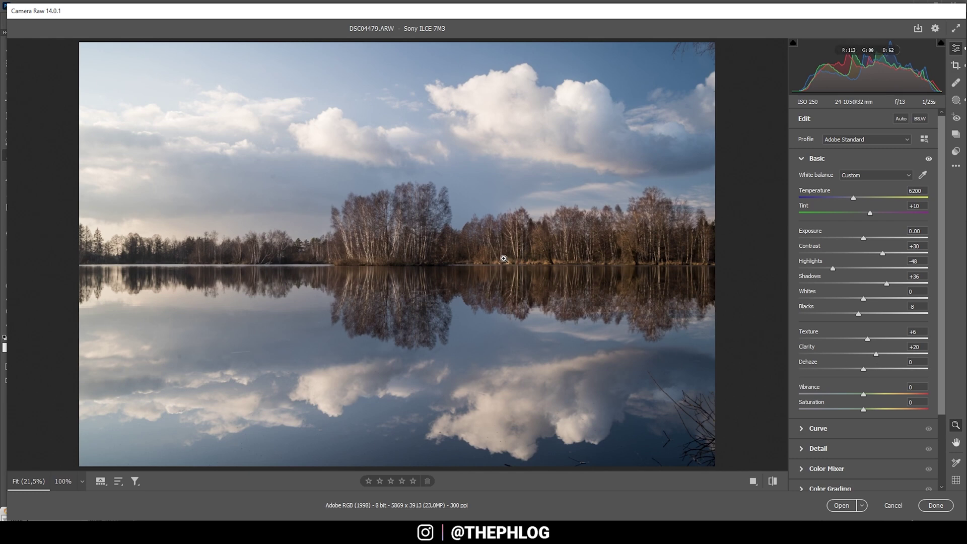
{"action": "double_click", "coordinate": [859, 352]}
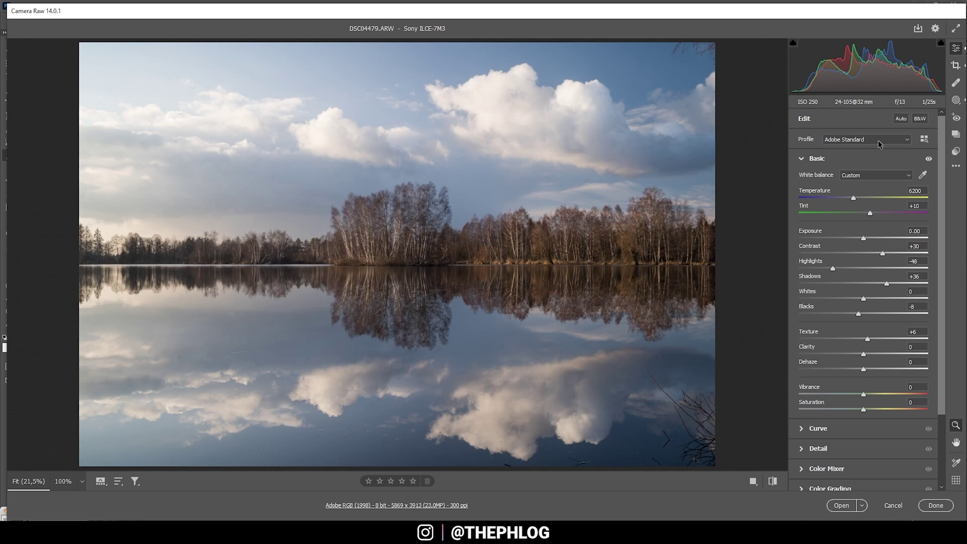
Select the sky gradient Mask 1 and set its Blacks to -13.
{"action": "left_click", "coordinate": [955, 100]}
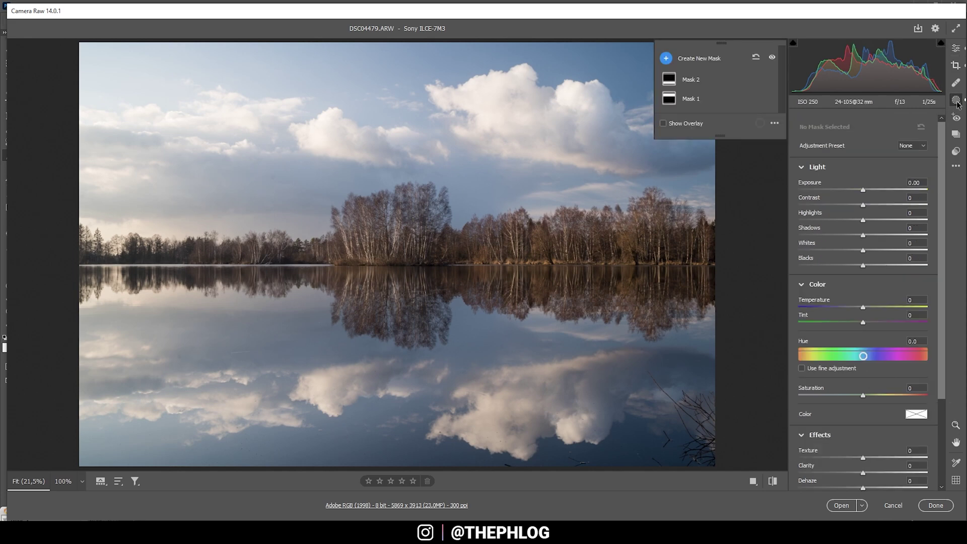
{"action": "left_click", "coordinate": [694, 81]}
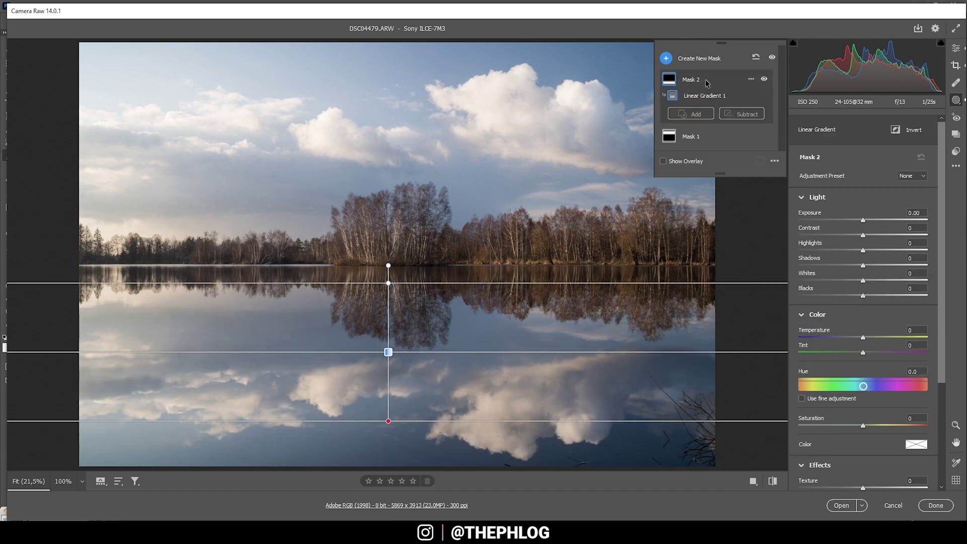
{"action": "left_click", "coordinate": [691, 137]}
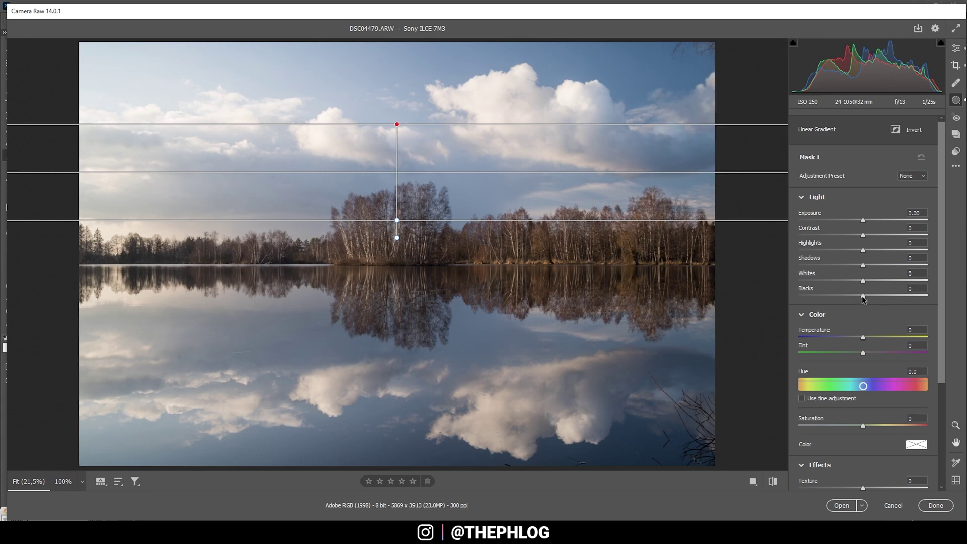
{"action": "left_click_drag", "start_coordinate": [863, 296], "coordinate": [846, 296]}
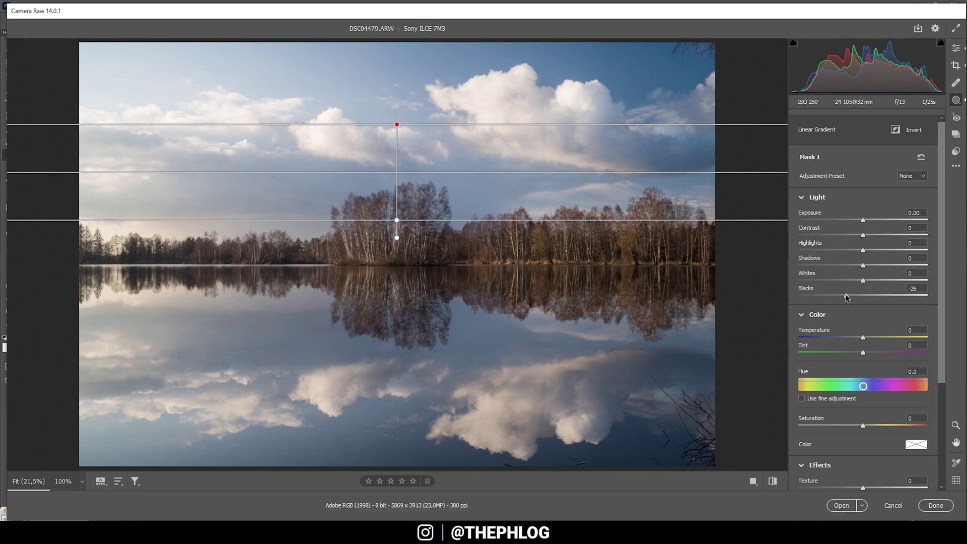
{"action": "left_click_drag", "start_coordinate": [846, 297], "coordinate": [853, 299]}
{"action": "left_click_drag", "start_coordinate": [852, 295], "coordinate": [854, 296]}
Raise the sky mask's Clarity to +71.
{"action": "scroll", "coordinate": [890, 309], "scroll_direction": "down", "scroll_amount": 2}
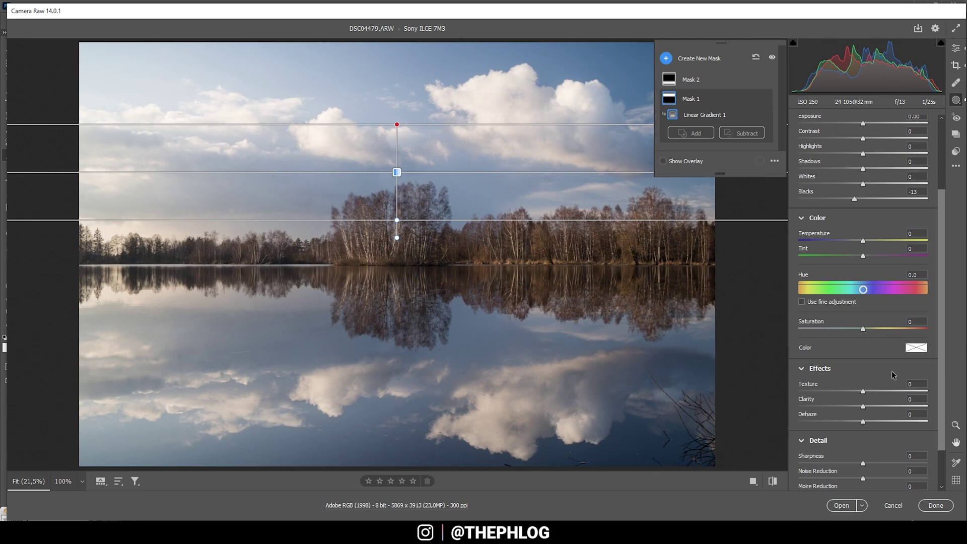
{"action": "left_click_drag", "start_coordinate": [862, 408], "coordinate": [904, 408]}
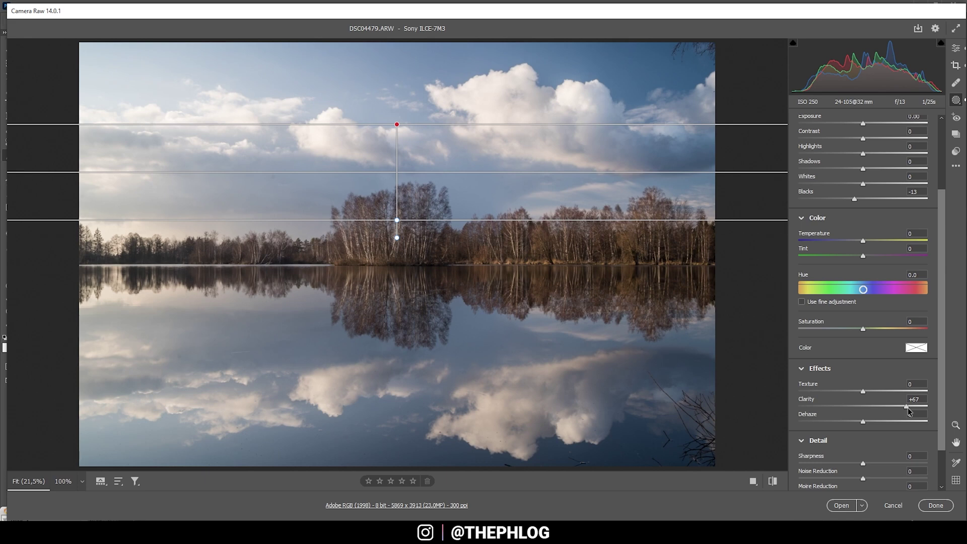
{"action": "left_click_drag", "start_coordinate": [907, 407], "coordinate": [910, 409]}
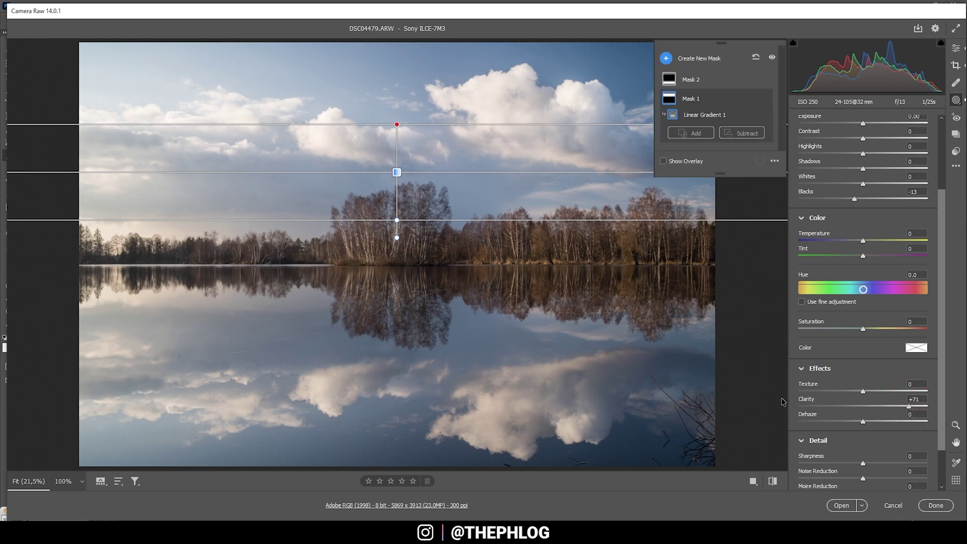
Give the water-reflection Mask 2 Clarity +51, then exit Masking to the main edits.
{"action": "left_click", "coordinate": [690, 81]}
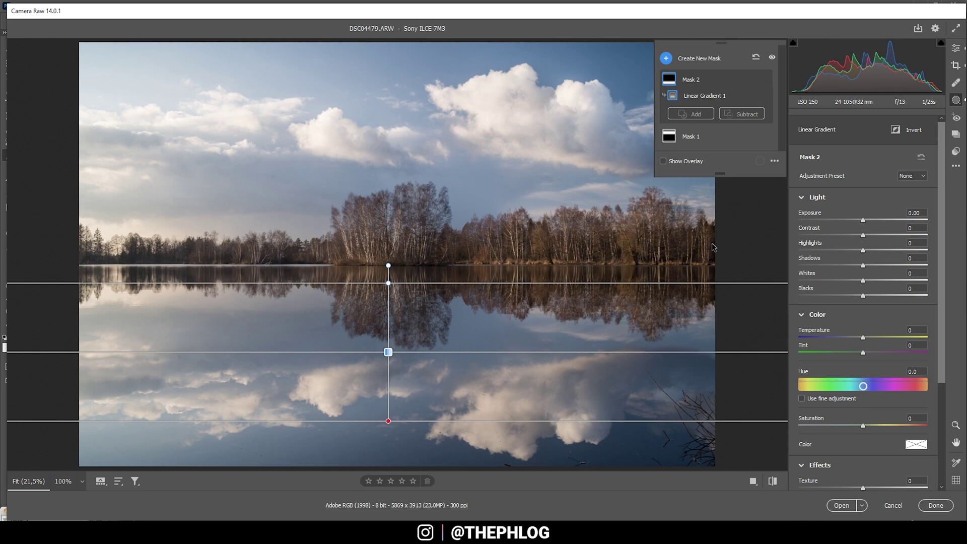
{"action": "scroll", "coordinate": [882, 304], "scroll_direction": "down", "scroll_amount": 3}
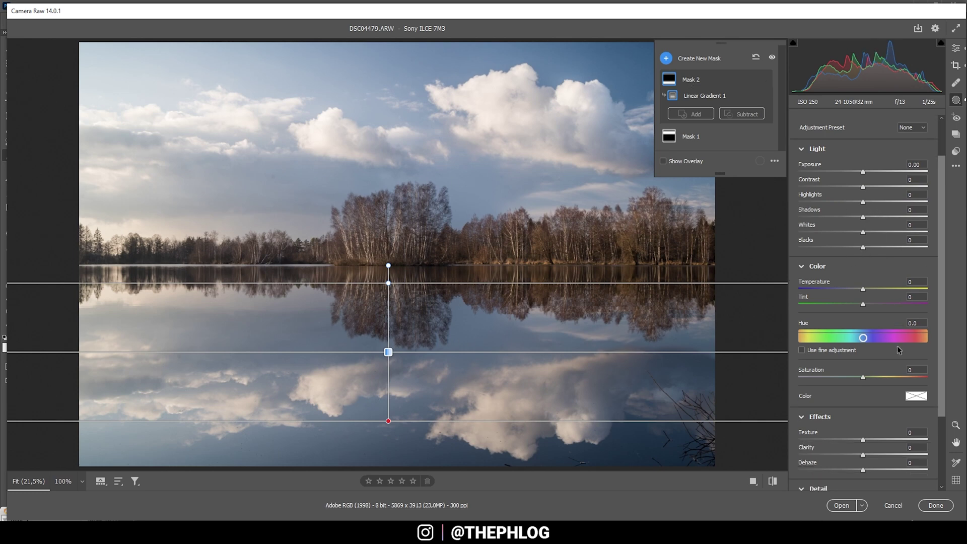
{"action": "left_click_drag", "start_coordinate": [863, 429], "coordinate": [883, 434]}
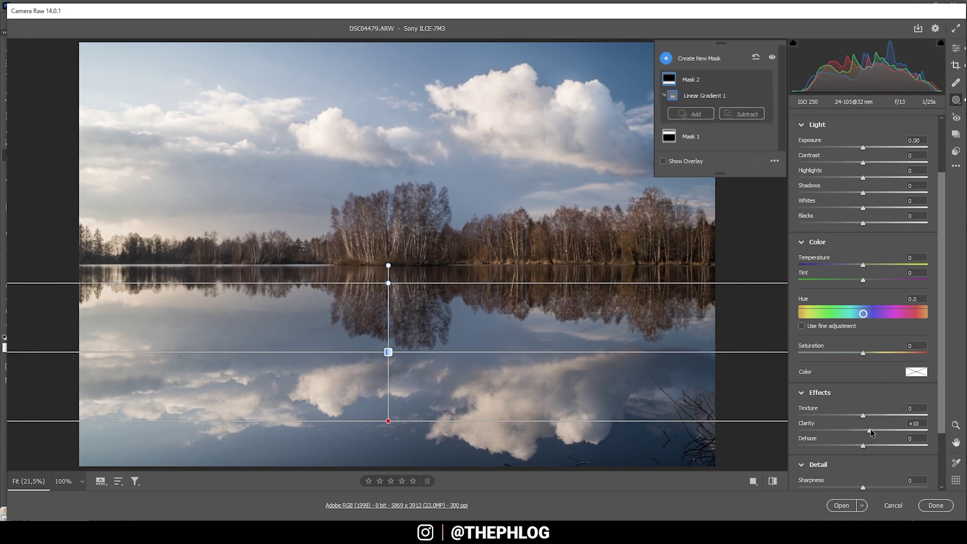
{"action": "left_click_drag", "start_coordinate": [870, 428], "coordinate": [890, 430]}
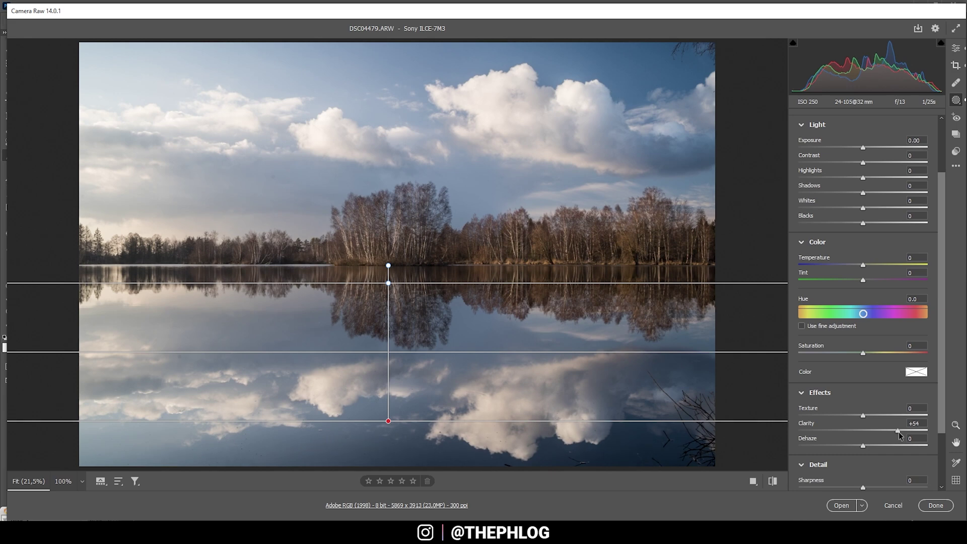
{"action": "left_click_drag", "start_coordinate": [896, 430], "coordinate": [896, 431]}
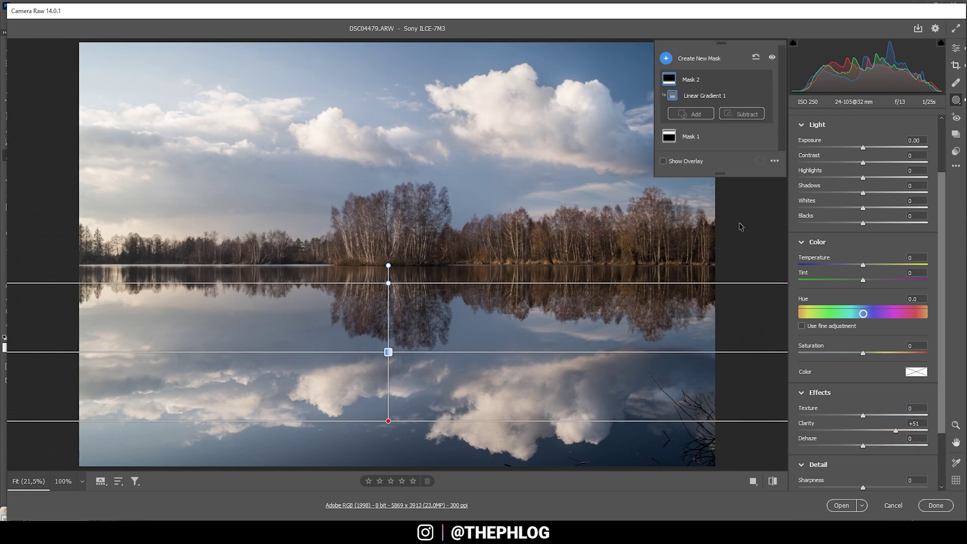
{"action": "key", "text": "e"}
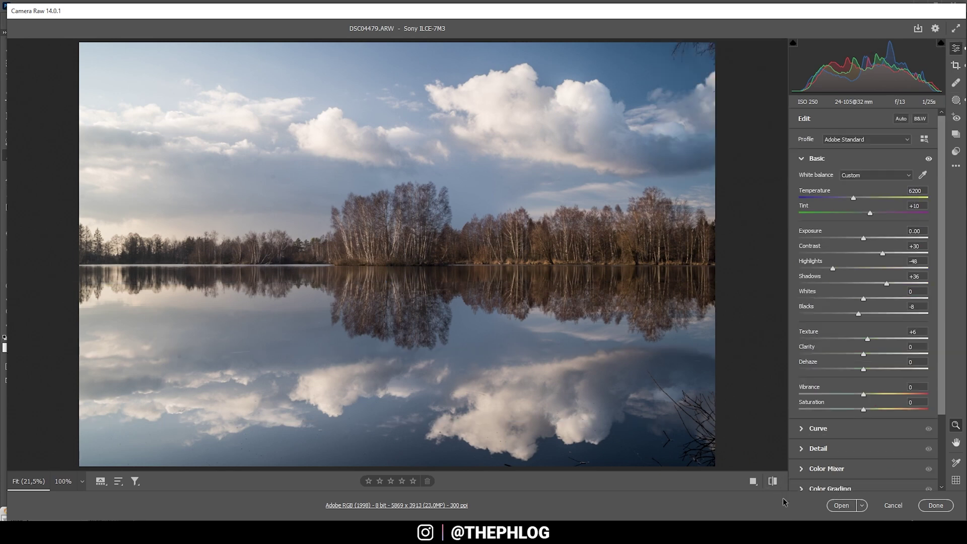
{"action": "left_click", "coordinate": [774, 480]}
{"action": "left_click", "coordinate": [773, 480]}
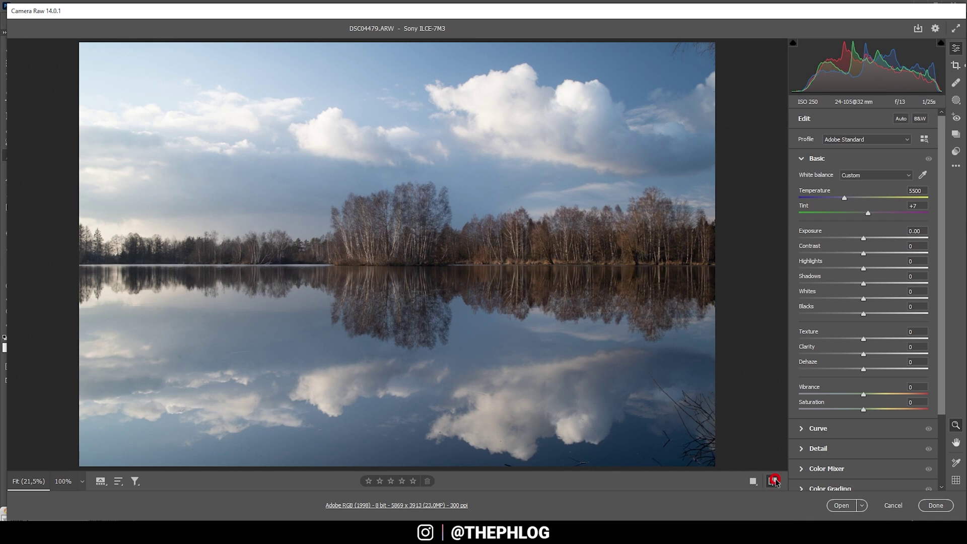
{"action": "left_click", "coordinate": [773, 481]}
{"action": "left_click", "coordinate": [774, 481]}
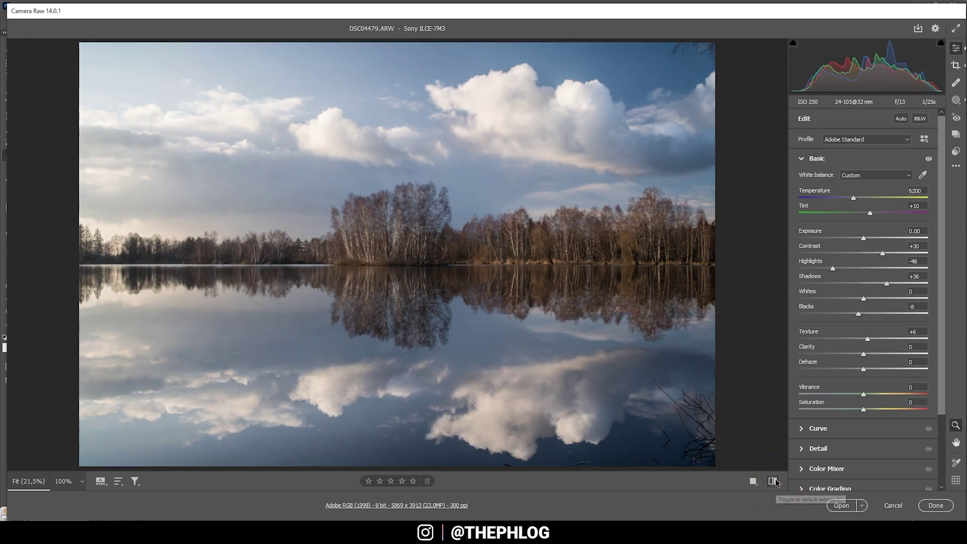
{"action": "left_click", "coordinate": [774, 481]}
{"action": "left_click", "coordinate": [774, 480]}
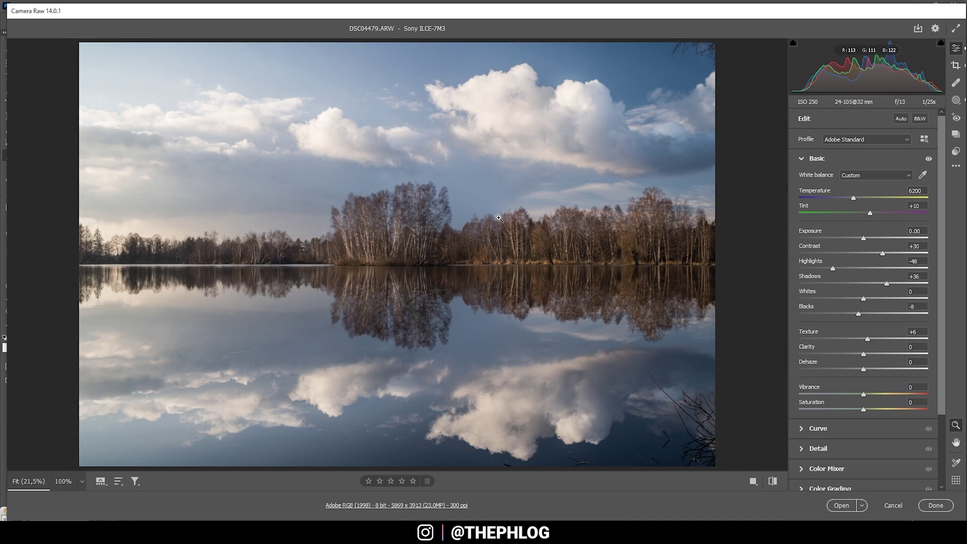
In Color Mixer, shift the Yellows hue toward orange.
{"action": "scroll", "coordinate": [822, 397], "scroll_direction": "down", "scroll_amount": 3}
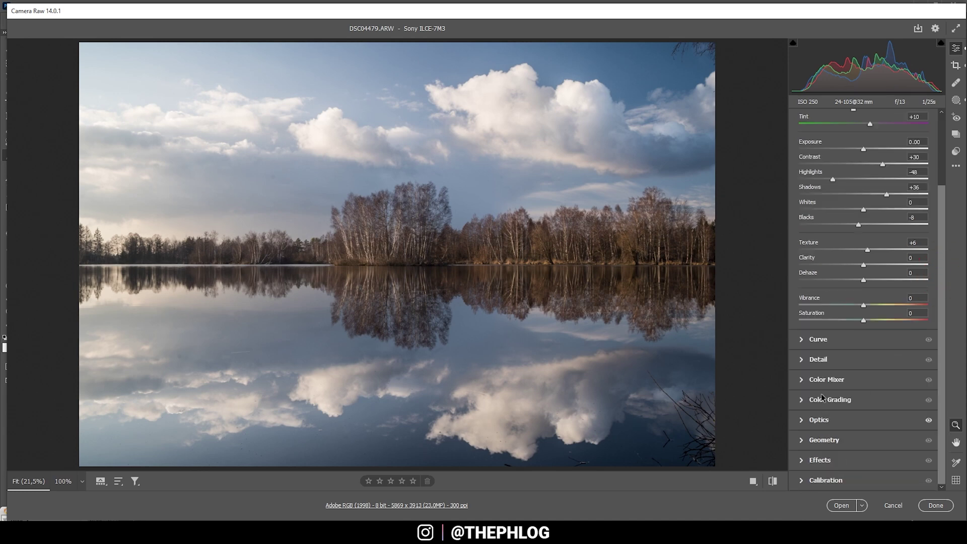
{"action": "left_click", "coordinate": [827, 380]}
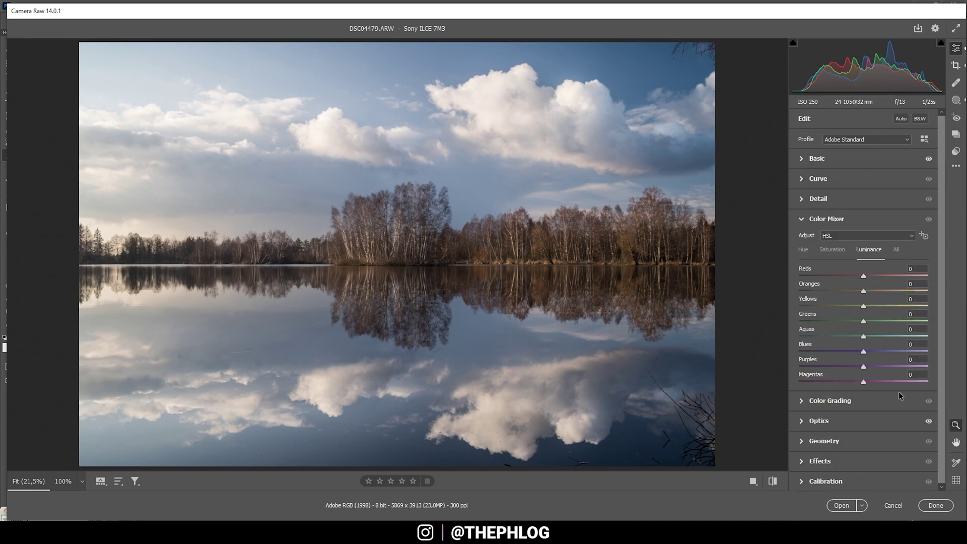
{"action": "left_click", "coordinate": [805, 251]}
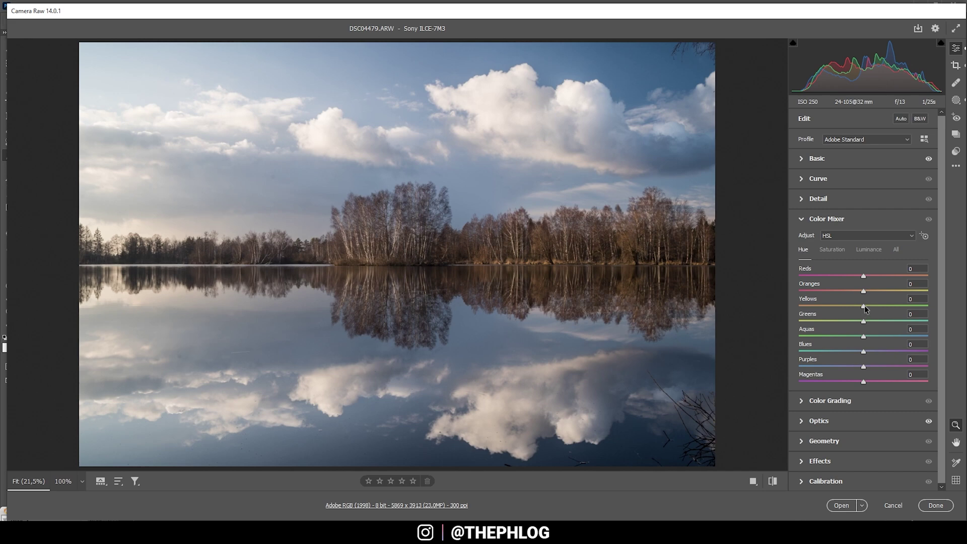
{"action": "left_click_drag", "start_coordinate": [864, 307], "coordinate": [852, 307]}
Set saturation to Oranges +52, Yellows -32 and Blues +7.
{"action": "left_click", "coordinate": [831, 249]}
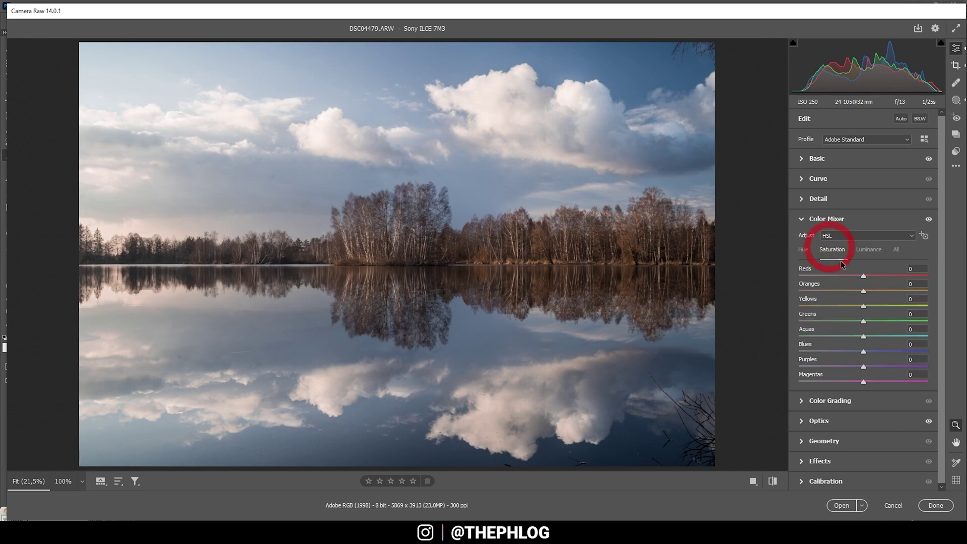
{"action": "left_click_drag", "start_coordinate": [865, 291], "coordinate": [876, 292]}
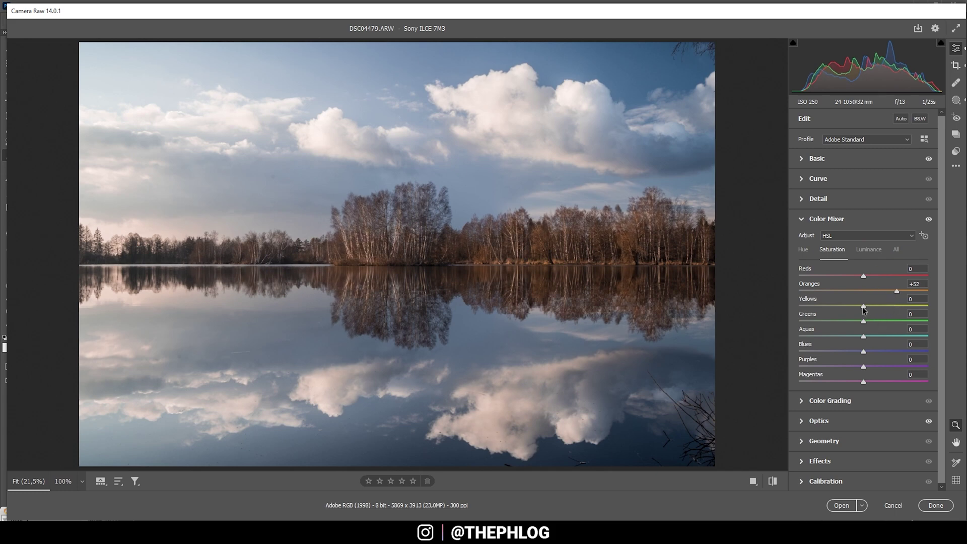
{"action": "left_click_drag", "start_coordinate": [862, 308], "coordinate": [841, 306]}
{"action": "left_click_drag", "start_coordinate": [866, 350], "coordinate": [875, 355]}
Set Color Mixer luminance to Oranges +100 and Blues -25.
{"action": "left_click", "coordinate": [867, 250]}
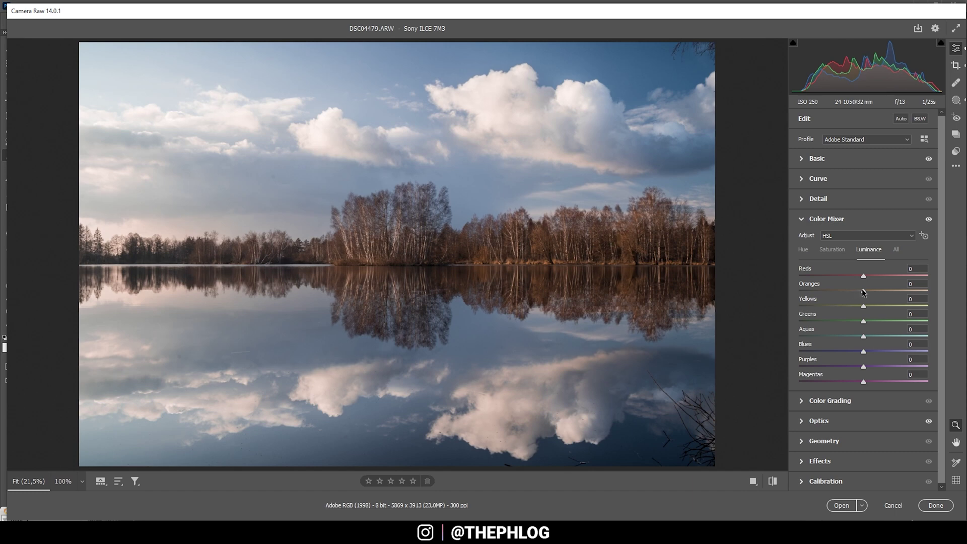
{"action": "left_click_drag", "start_coordinate": [862, 289], "coordinate": [921, 292]}
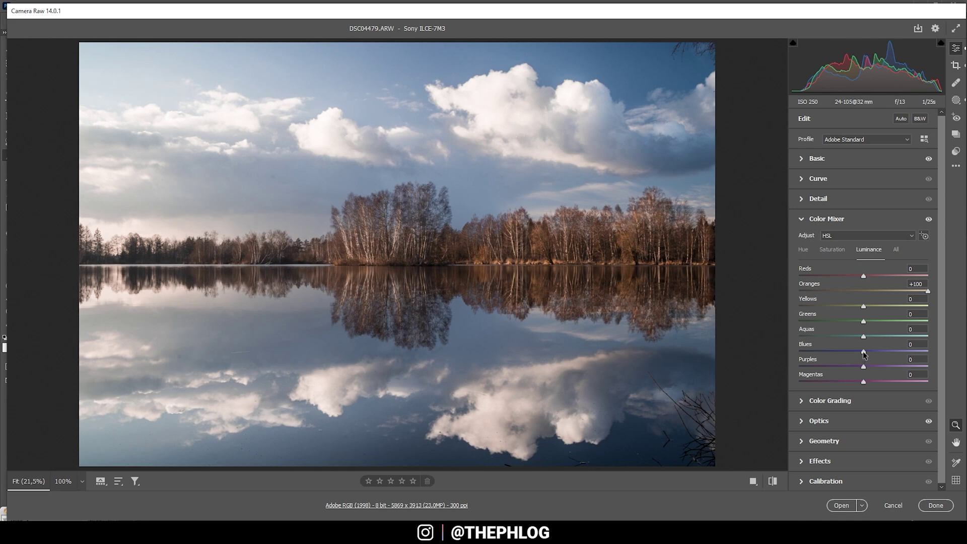
{"action": "left_click_drag", "start_coordinate": [864, 354], "coordinate": [849, 353]}
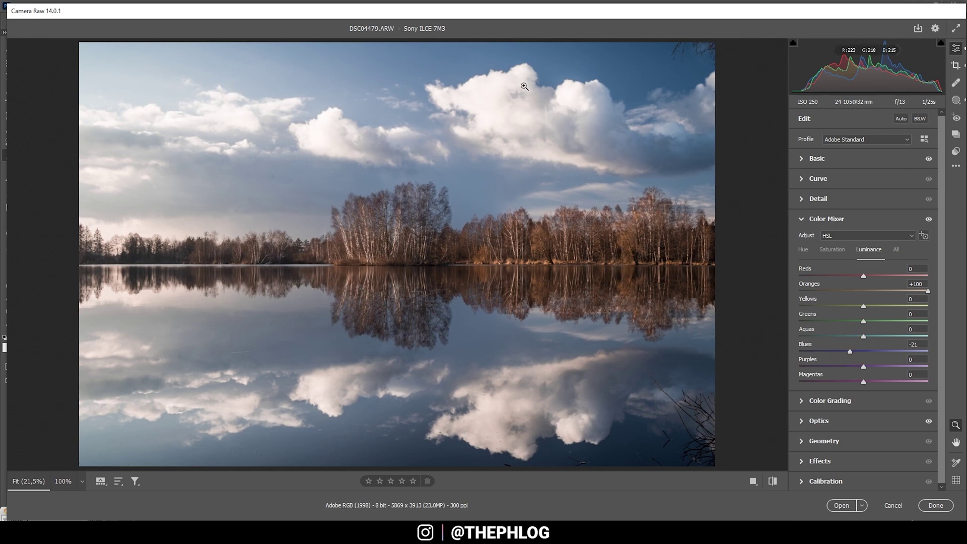
{"action": "left_click_drag", "start_coordinate": [850, 351], "coordinate": [846, 351]}
Compare the image with Color Mixer toggled off and on, then collapse it and expand Color Grading.
{"action": "left_click", "coordinate": [928, 220]}
{"action": "left_click", "coordinate": [928, 220]}
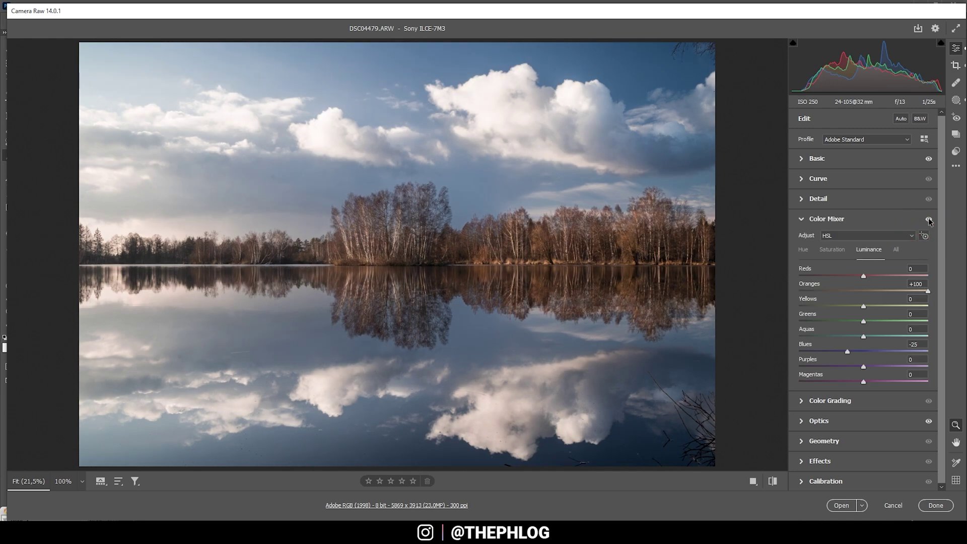
{"action": "left_click", "coordinate": [928, 220]}
{"action": "left_click", "coordinate": [929, 220]}
{"action": "left_click", "coordinate": [928, 220]}
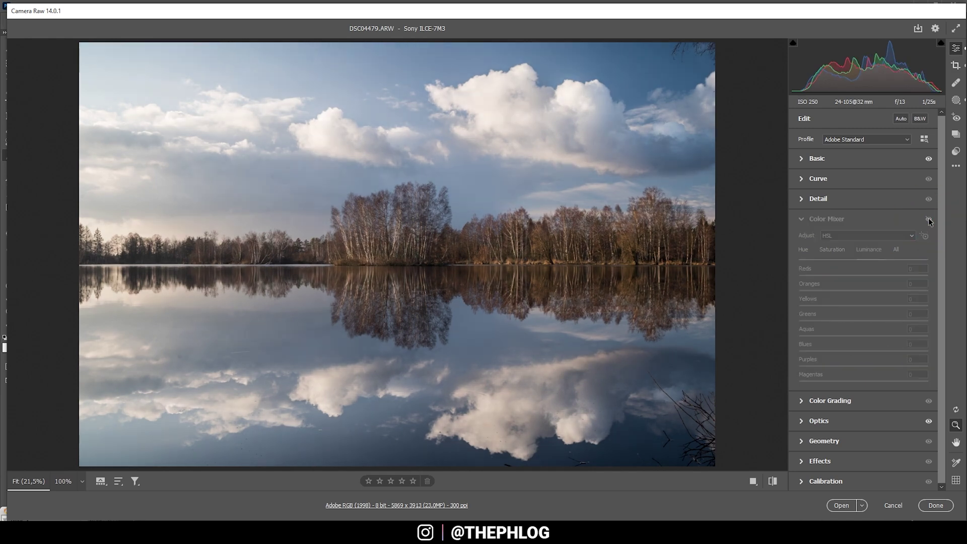
{"action": "left_click", "coordinate": [929, 220]}
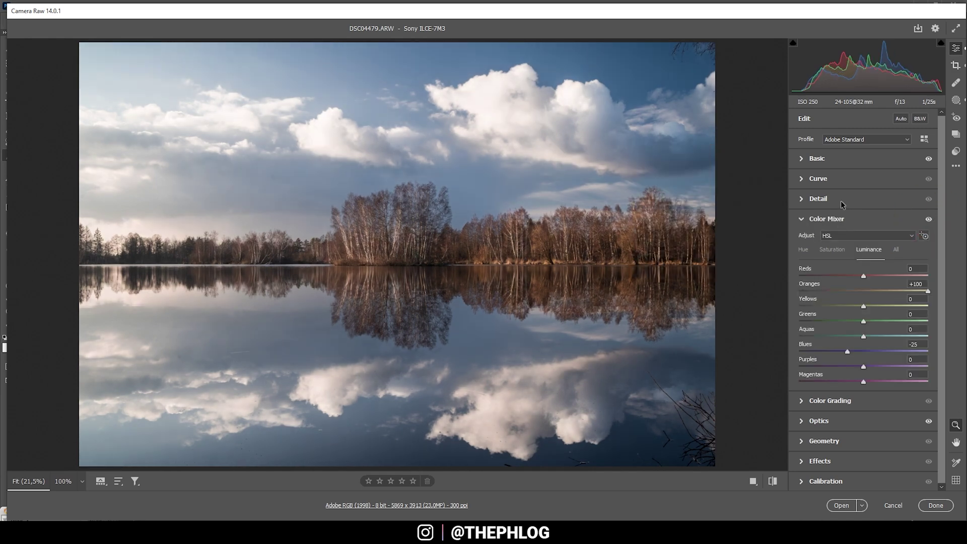
{"action": "left_click", "coordinate": [814, 220]}
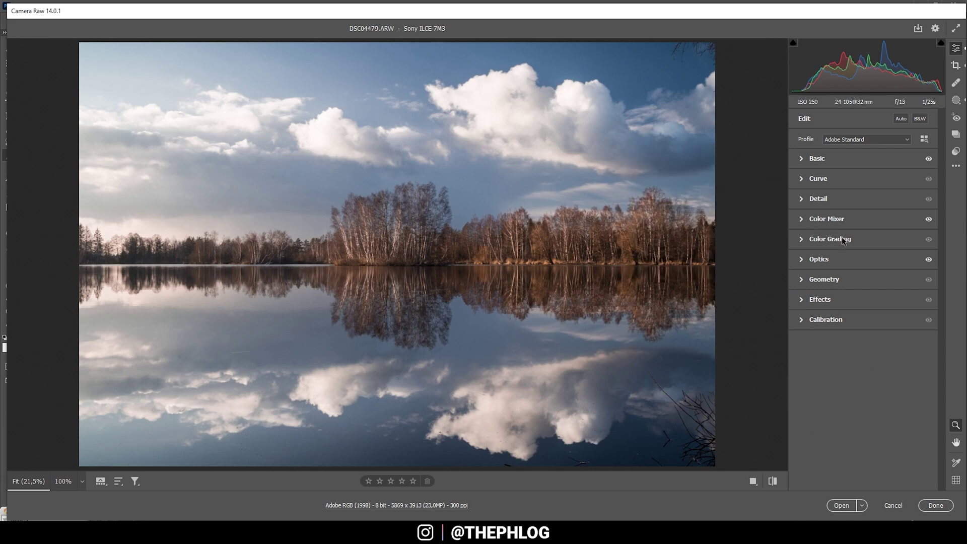
{"action": "left_click", "coordinate": [818, 247]}
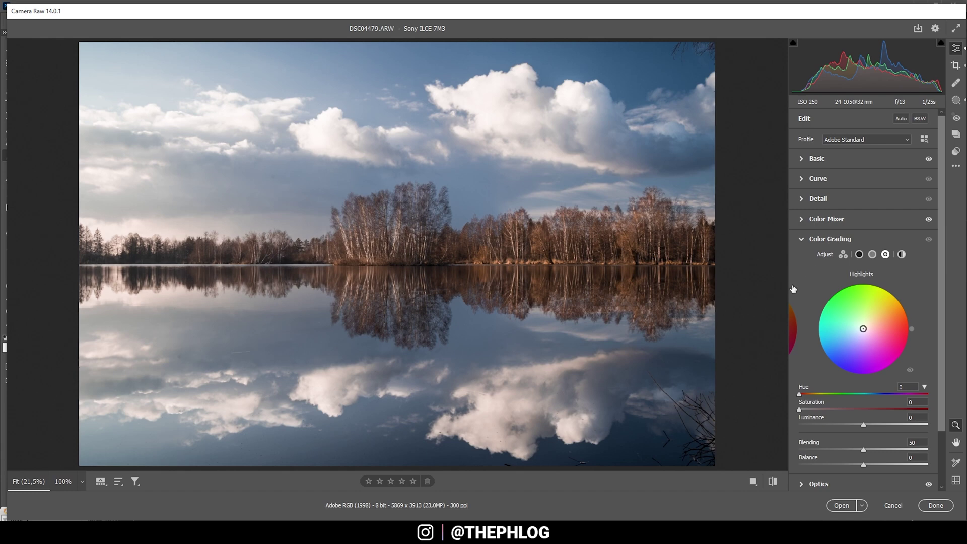
Tint the highlights warm yellow at Hue 50, Saturation 13, then collapse Color Grading.
{"action": "left_click_drag", "start_coordinate": [863, 330], "coordinate": [867, 324]}
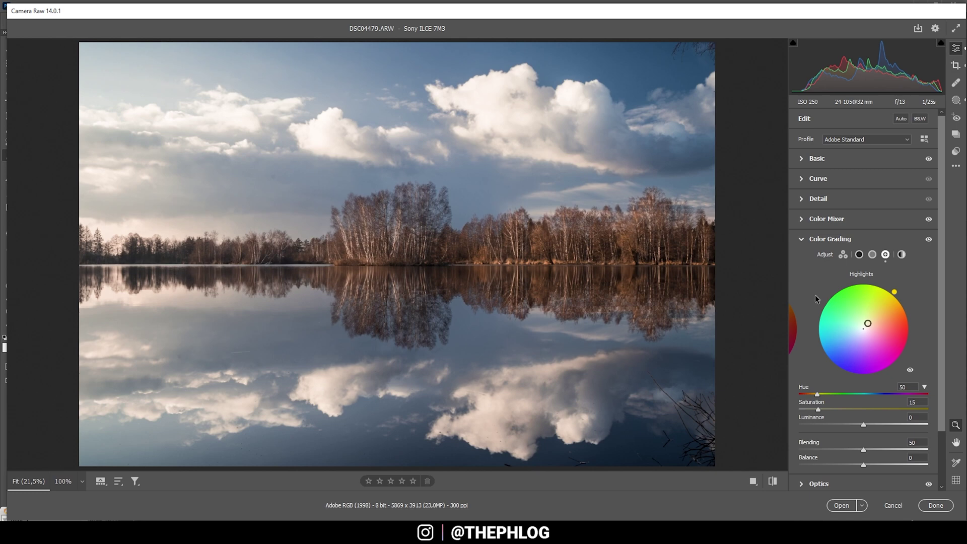
{"action": "left_click_drag", "start_coordinate": [816, 411], "coordinate": [813, 410]}
{"action": "left_click", "coordinate": [799, 239]}
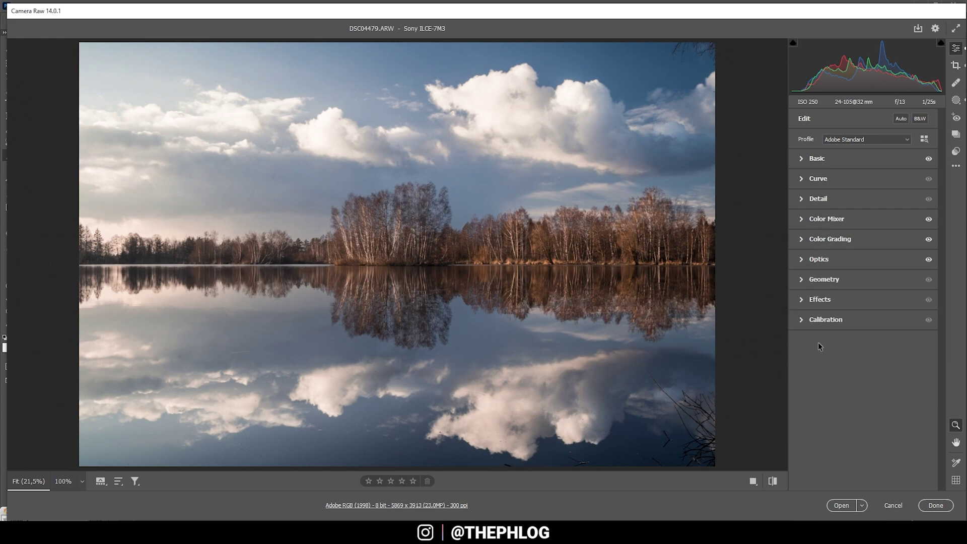
Shift the Calibration Blue Primary to Hue -13 and Saturation +25, compare, and collapse Calibration.
{"action": "left_click", "coordinate": [799, 320]}
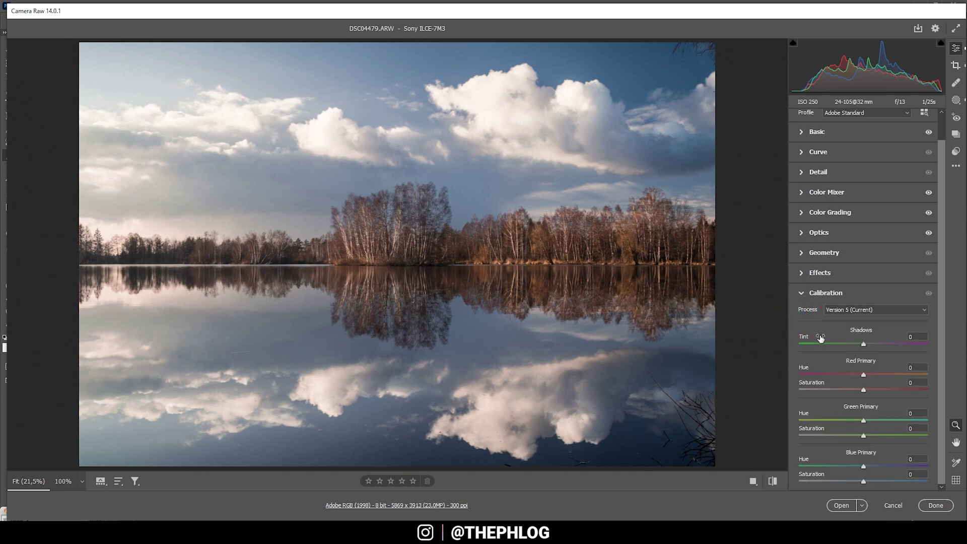
{"action": "left_click_drag", "start_coordinate": [863, 466], "coordinate": [880, 484]}
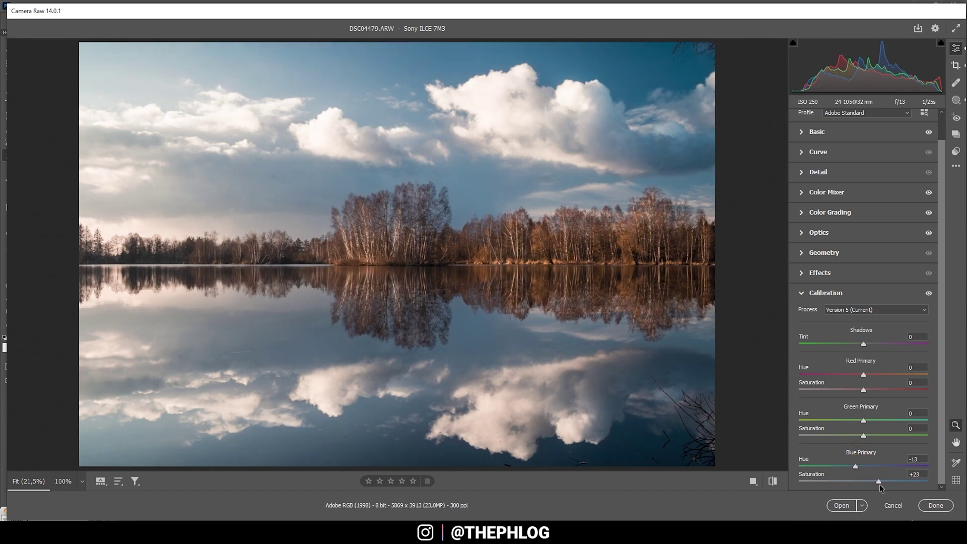
{"action": "left_click", "coordinate": [928, 293]}
{"action": "left_click", "coordinate": [804, 294]}
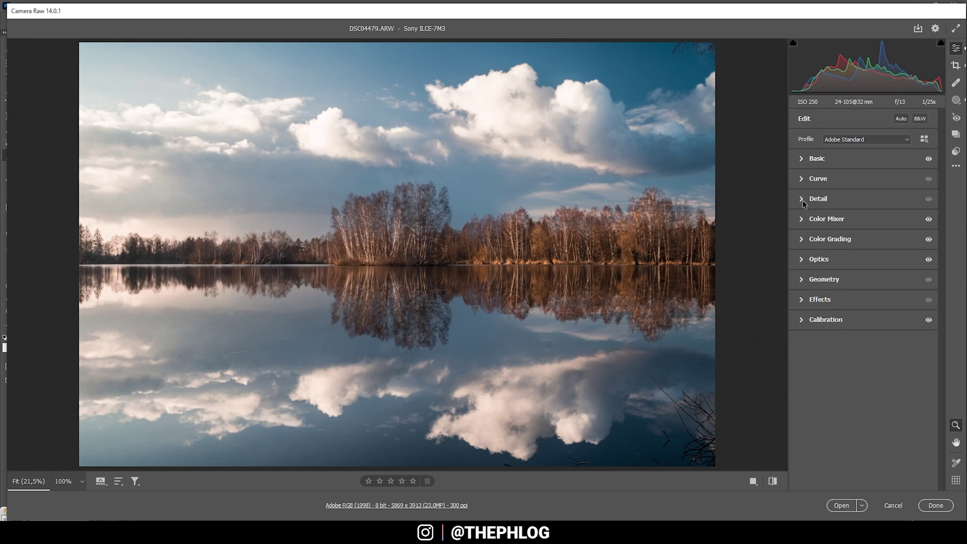
Set Sharpening to 83 with Radius 0.5, Detail 100 and Masking 55, then compare with defaults.
{"action": "left_click", "coordinate": [802, 200]}
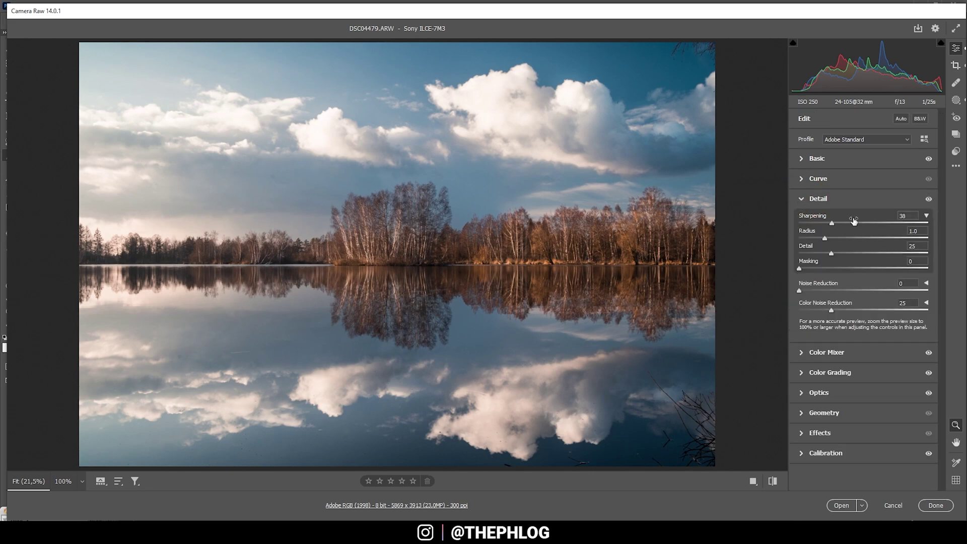
{"action": "left_click_drag", "start_coordinate": [832, 221], "coordinate": [870, 231]}
{"action": "left_click_drag", "start_coordinate": [825, 237], "coordinate": [767, 227]}
{"action": "left_click_drag", "start_coordinate": [885, 252], "coordinate": [955, 262]}
{"action": "left_click", "coordinate": [799, 268], "text": "alt"}
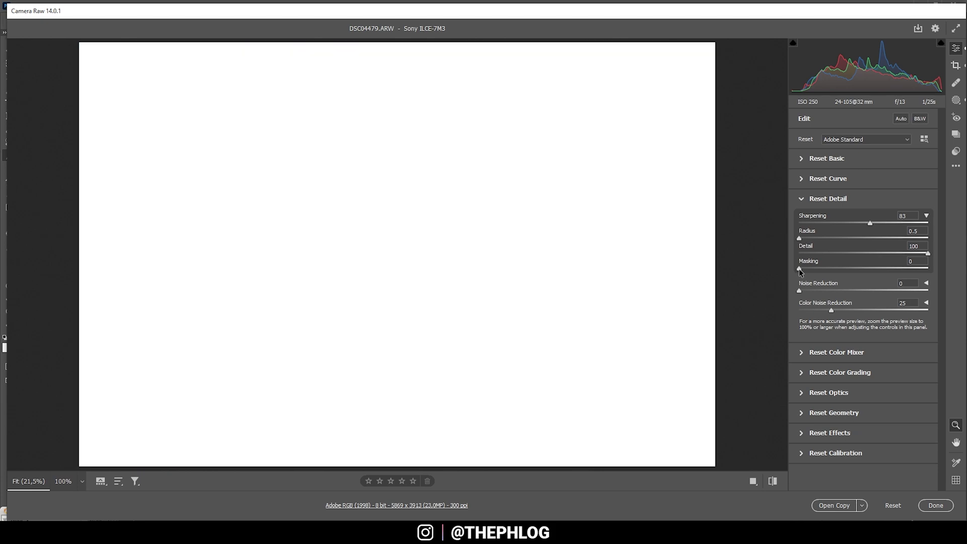
{"action": "left_click_drag", "start_coordinate": [799, 268], "coordinate": [869, 292]}
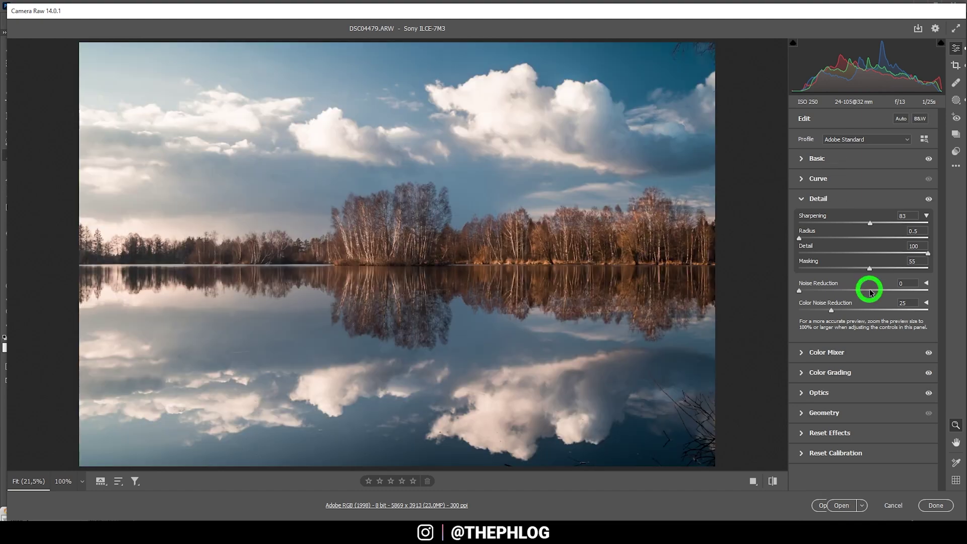
{"action": "left_click", "coordinate": [773, 480]}
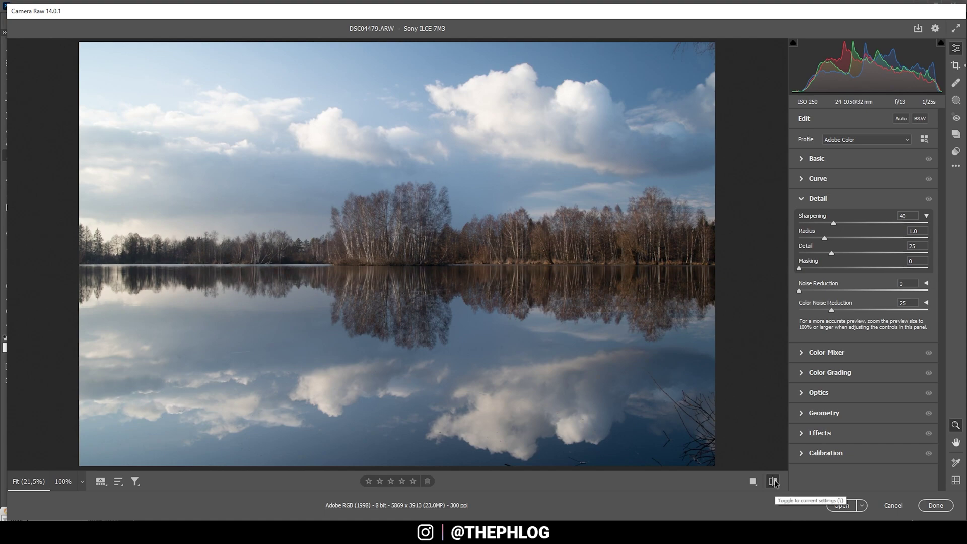
Flip between default and edited previews, then open the photo in Photoshop as DSC04479-2.
{"action": "left_click", "coordinate": [772, 481]}
{"action": "left_click", "coordinate": [773, 481]}
{"action": "left_click", "coordinate": [772, 481]}
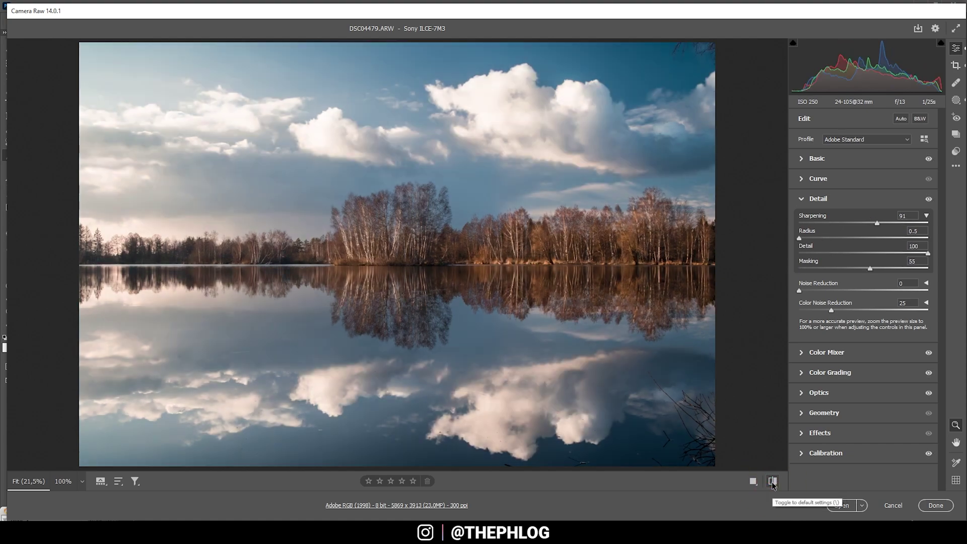
{"action": "left_click", "coordinate": [773, 481]}
{"action": "left_click", "coordinate": [772, 481]}
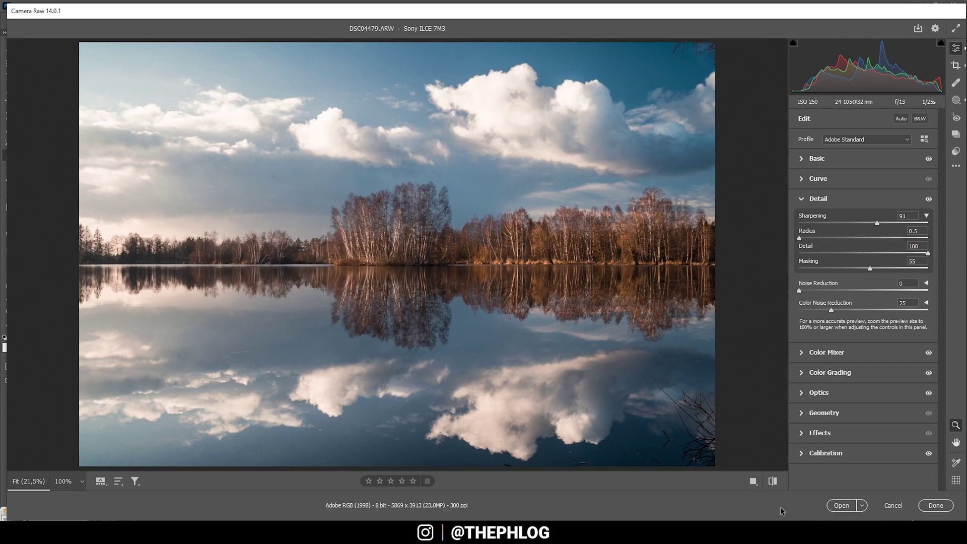
{"action": "left_click", "coordinate": [837, 507]}
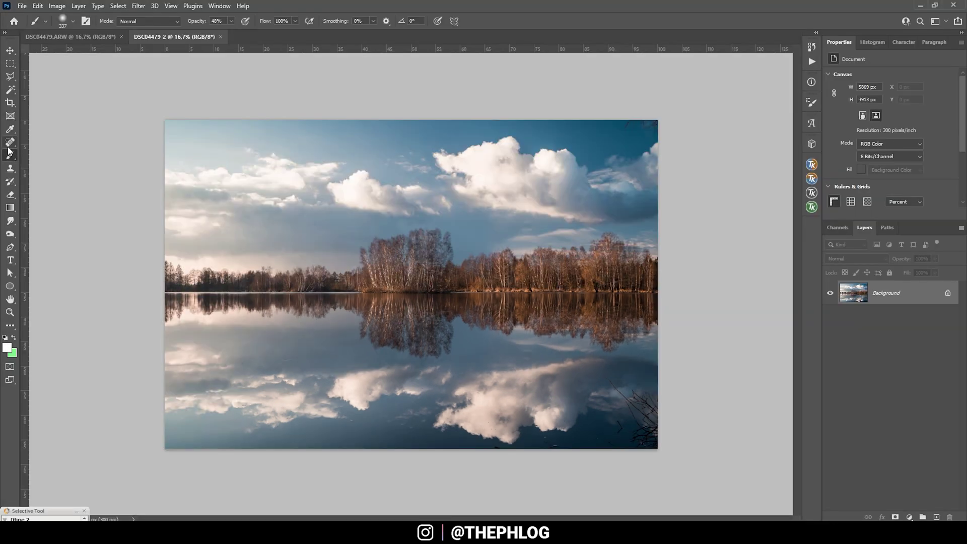
Heal a dust spot in the sky with a small Spot Healing Brush.
{"action": "left_click", "coordinate": [10, 142]}
{"action": "right_click", "coordinate": [327, 240], "text": "alt"}
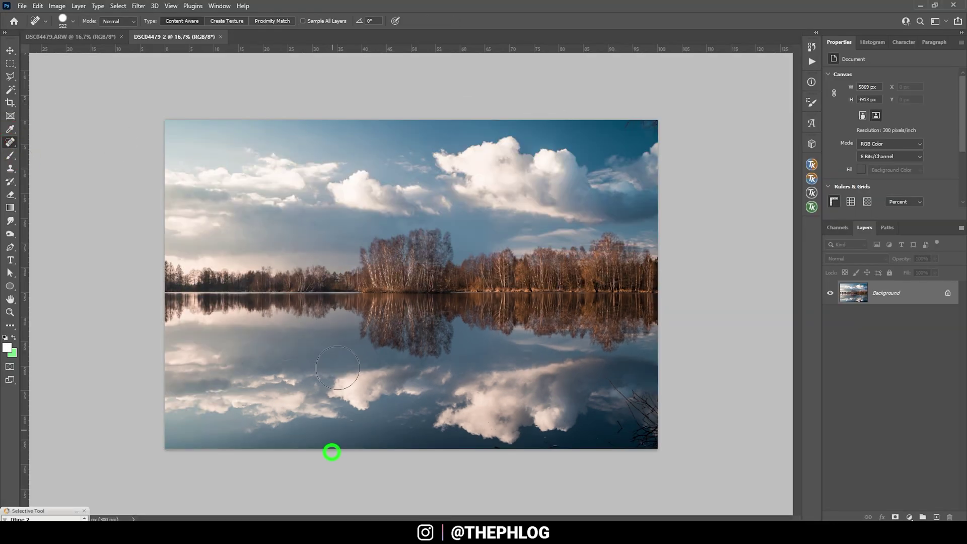
{"action": "right_click", "coordinate": [313, 177], "text": "alt"}
{"action": "scroll", "coordinate": [327, 233], "scroll_direction": "up", "scroll_amount": 5}
{"action": "left_click", "coordinate": [299, 226]}
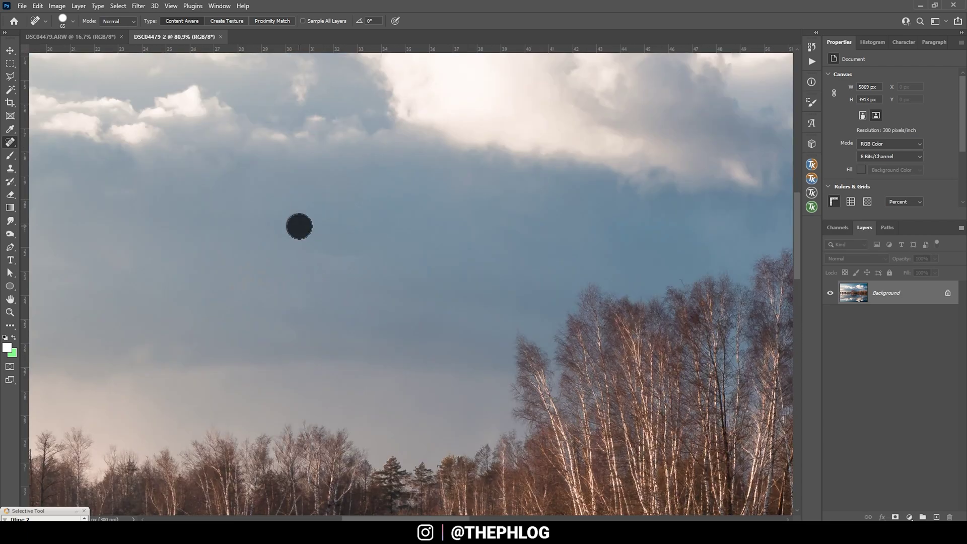
{"action": "scroll", "coordinate": [322, 282], "scroll_direction": "down", "scroll_amount": 5}
{"action": "scroll", "coordinate": [331, 305], "scroll_direction": "down", "scroll_amount": 2}
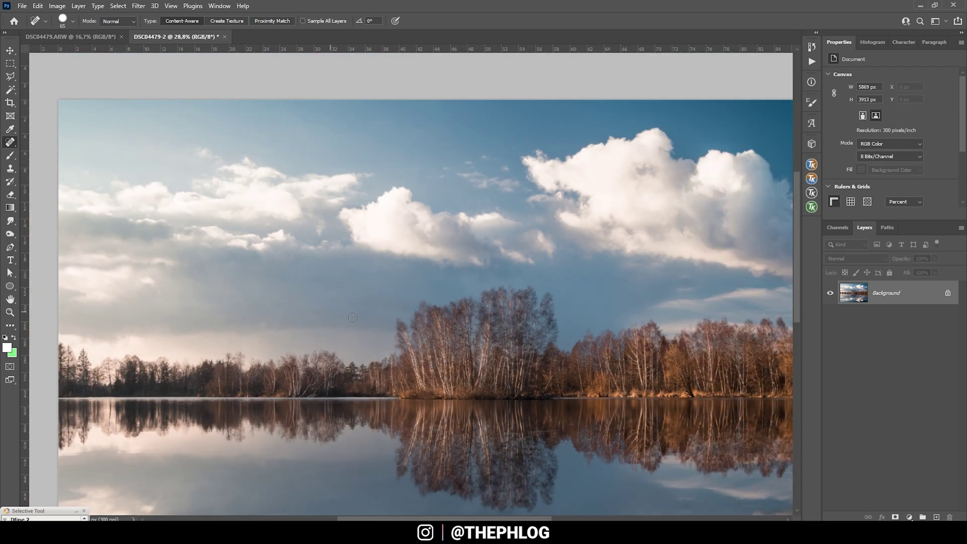
{"action": "scroll", "coordinate": [392, 155], "scroll_direction": "right", "scroll_amount": 5}
{"action": "scroll", "coordinate": [393, 155], "scroll_direction": "up", "scroll_amount": 5}
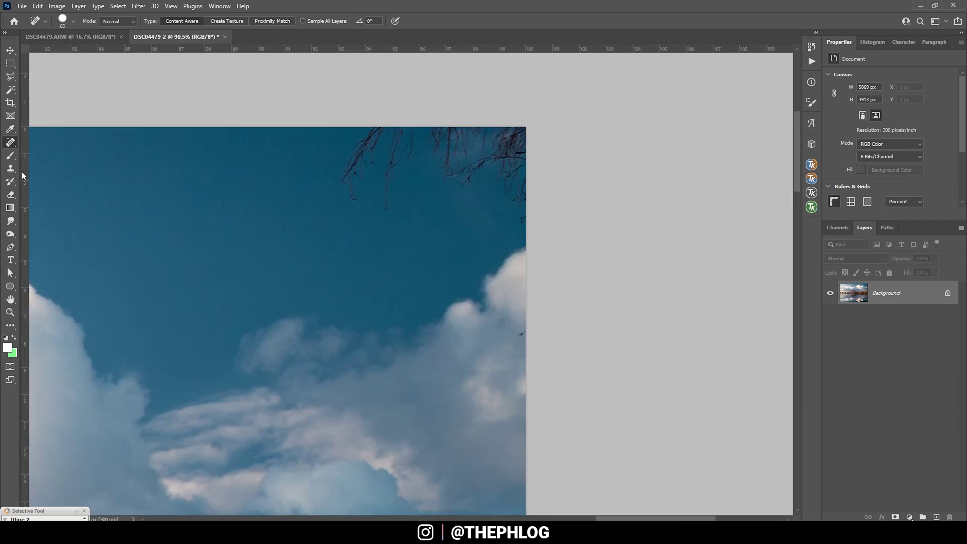
Clone plain sky over the branches in the top-right corner with the Clone Stamp.
{"action": "left_click", "coordinate": [10, 168]}
{"action": "left_click", "coordinate": [305, 180], "text": "alt"}
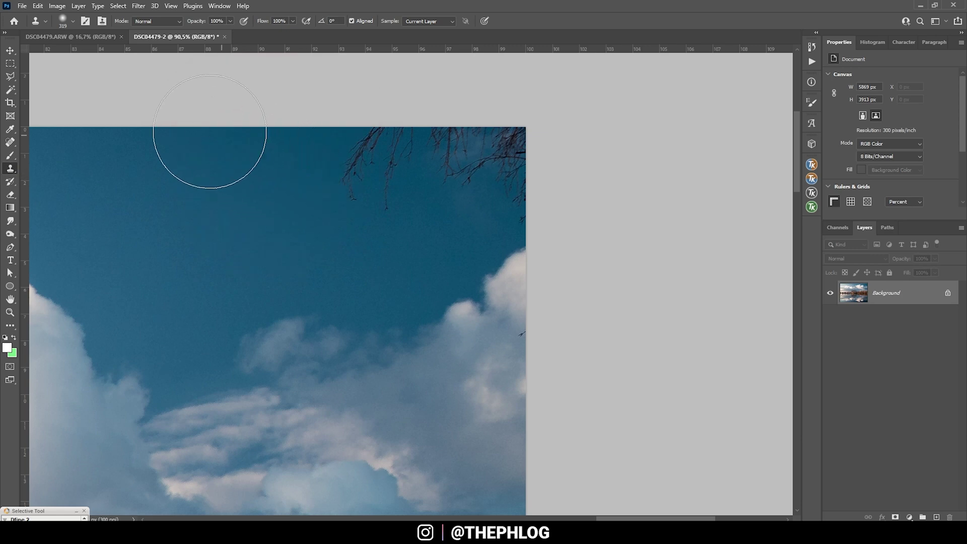
{"action": "left_click_drag", "start_coordinate": [453, 162], "coordinate": [489, 168]}
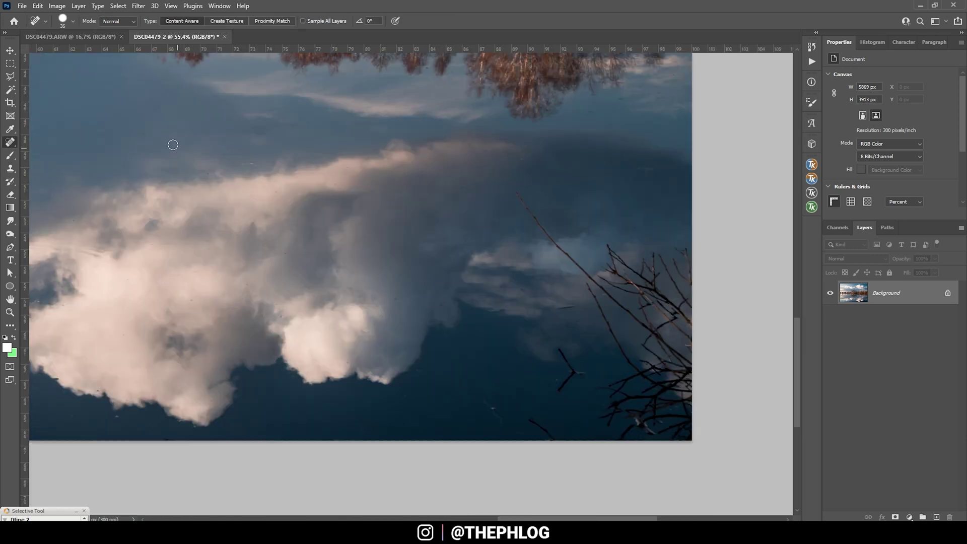
Remove the specks in the sky reflection and along the cloud edge.
{"action": "left_click", "coordinate": [172, 145]}
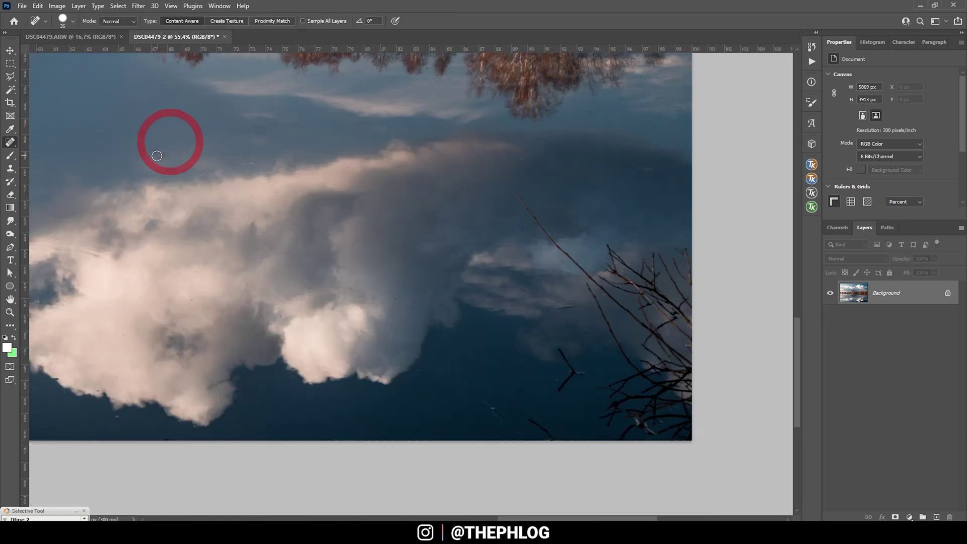
{"action": "left_click", "coordinate": [250, 164]}
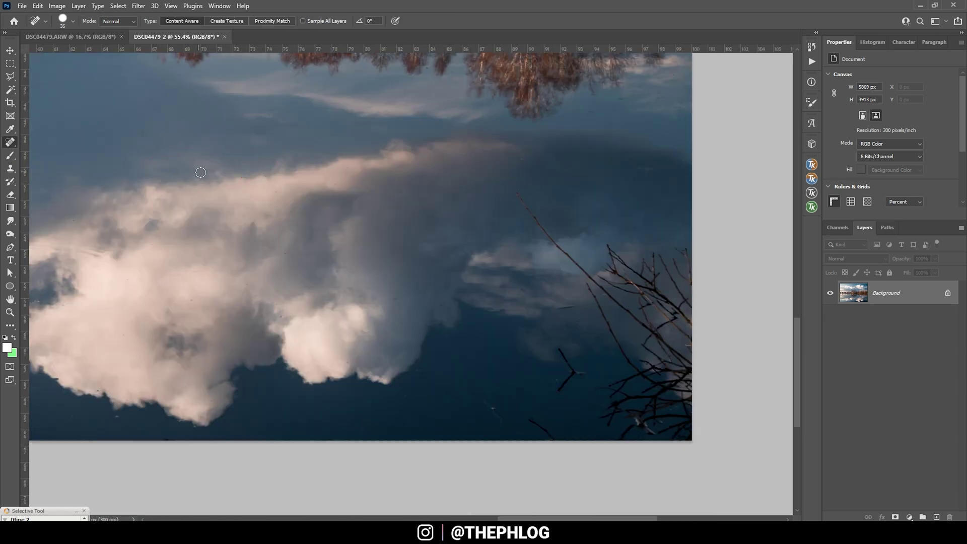
{"action": "left_click", "coordinate": [278, 193]}
{"action": "left_click", "coordinate": [327, 186]}
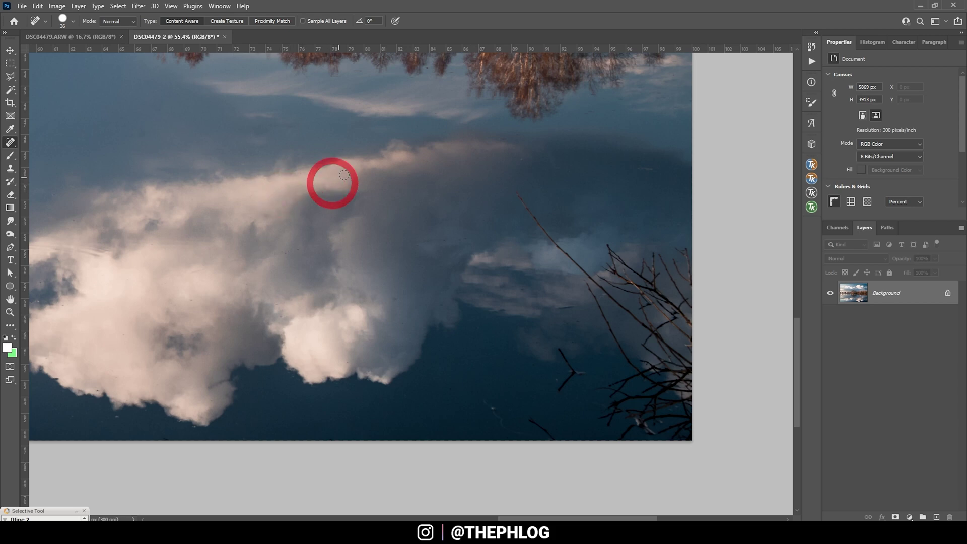
{"action": "scroll", "coordinate": [416, 264], "scroll_direction": "up", "scroll_amount": 5}
{"action": "scroll", "coordinate": [579, 297], "scroll_direction": "down", "scroll_amount": 5}
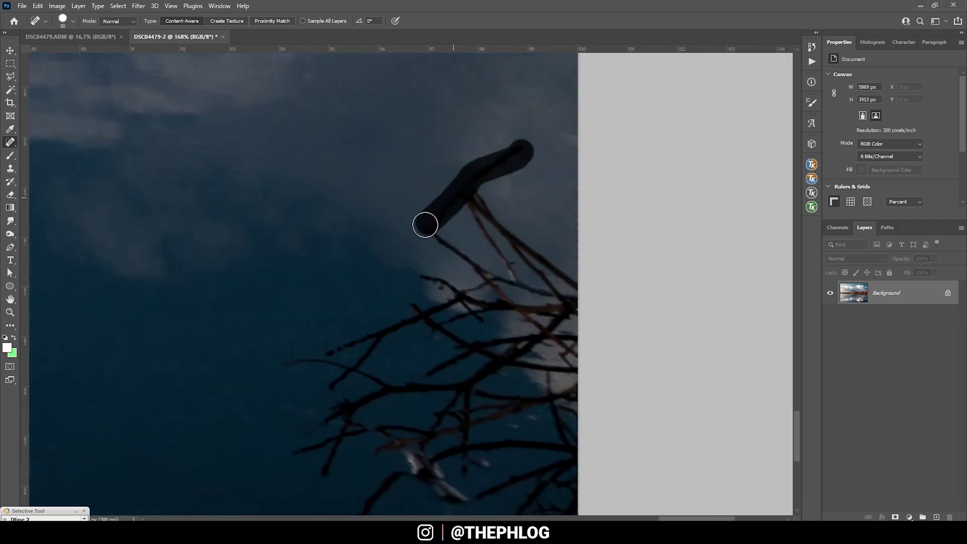
With a slightly larger brush, remove branch fragments at the right edge and fit the image on screen.
{"action": "key", "text": "bracketright"}
{"action": "left_click", "coordinate": [572, 188]}
{"action": "left_click", "coordinate": [556, 146]}
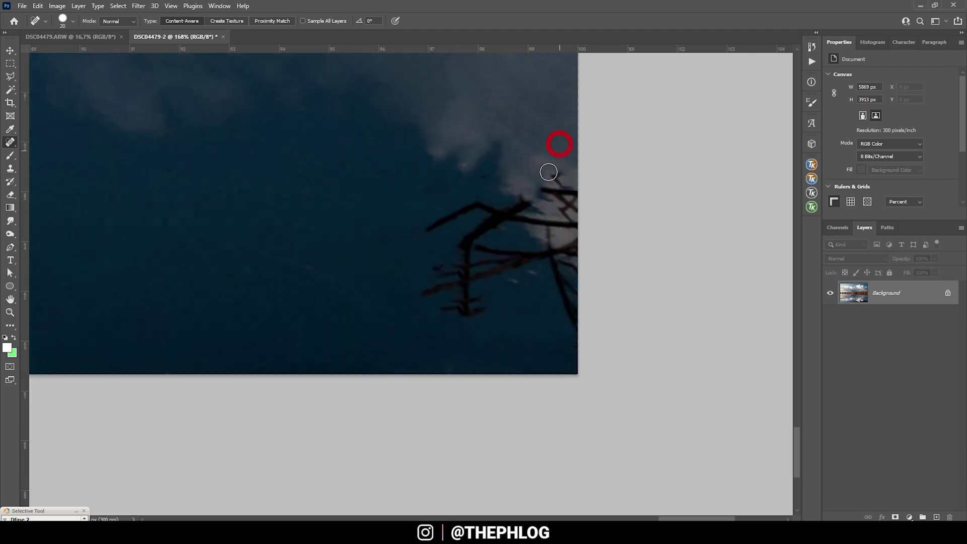
{"action": "left_click", "coordinate": [565, 187]}
{"action": "key", "text": "ctrl+0"}
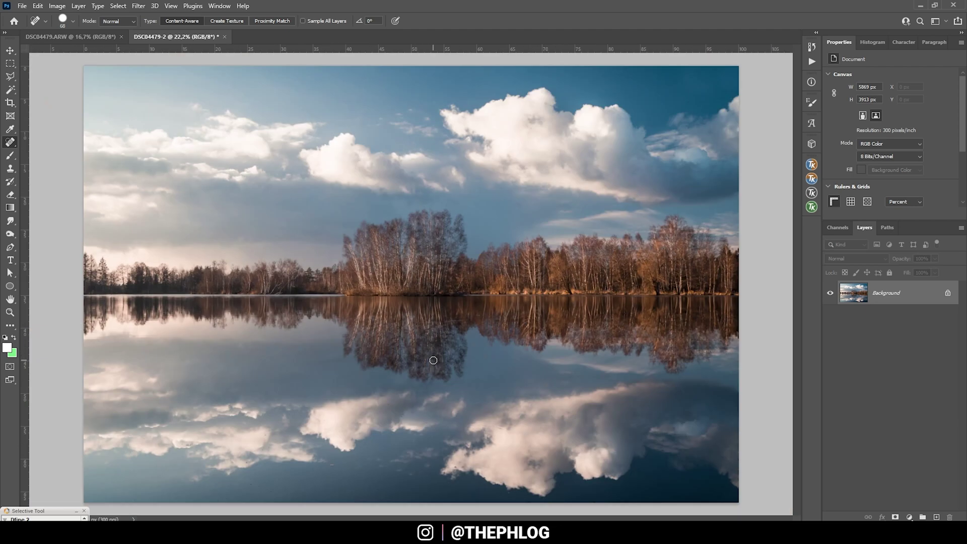
{"action": "key", "text": "v"}
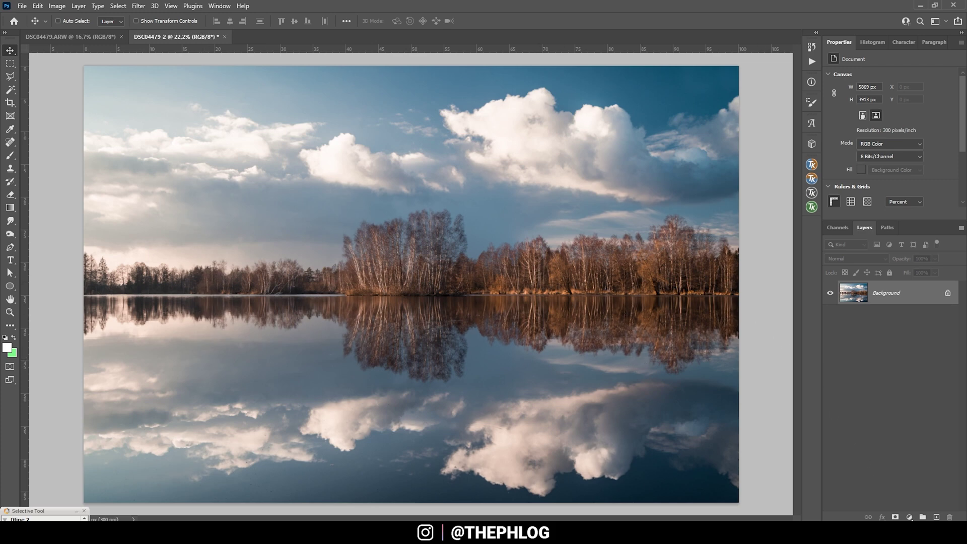
{"action": "left_click", "coordinate": [935, 517]}
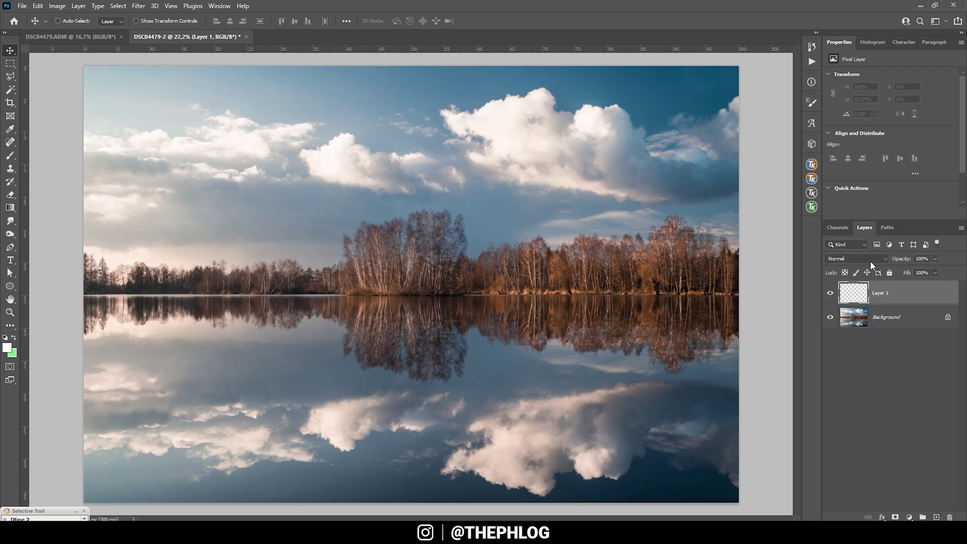
{"action": "left_click", "coordinate": [856, 258]}
{"action": "left_click", "coordinate": [858, 379]}
{"action": "left_click", "coordinate": [812, 207]}
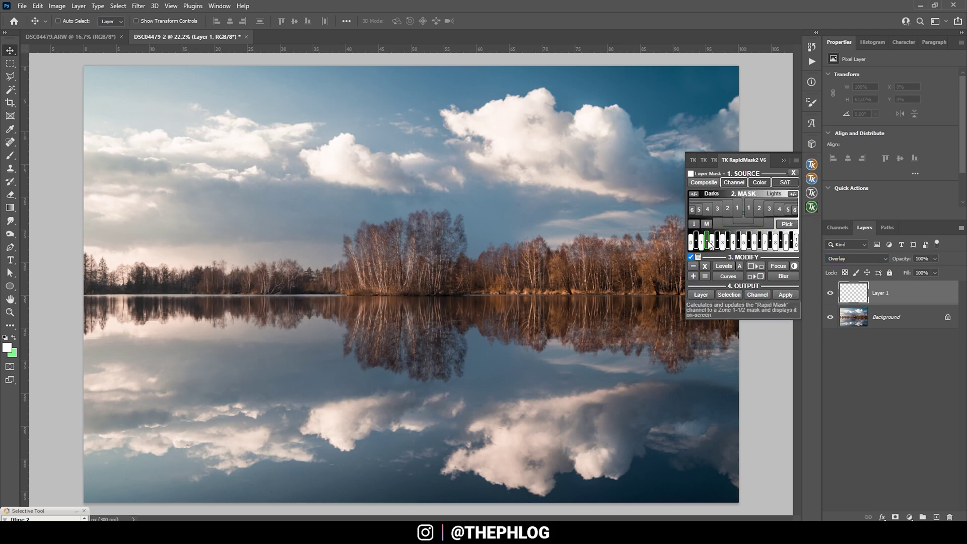
{"action": "left_click", "coordinate": [749, 224]}
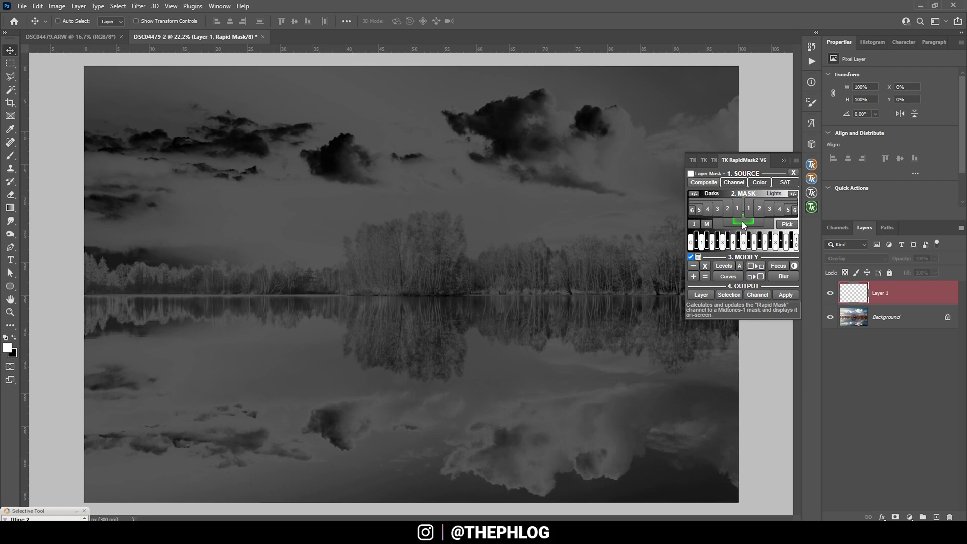
{"action": "left_click", "coordinate": [690, 174]}
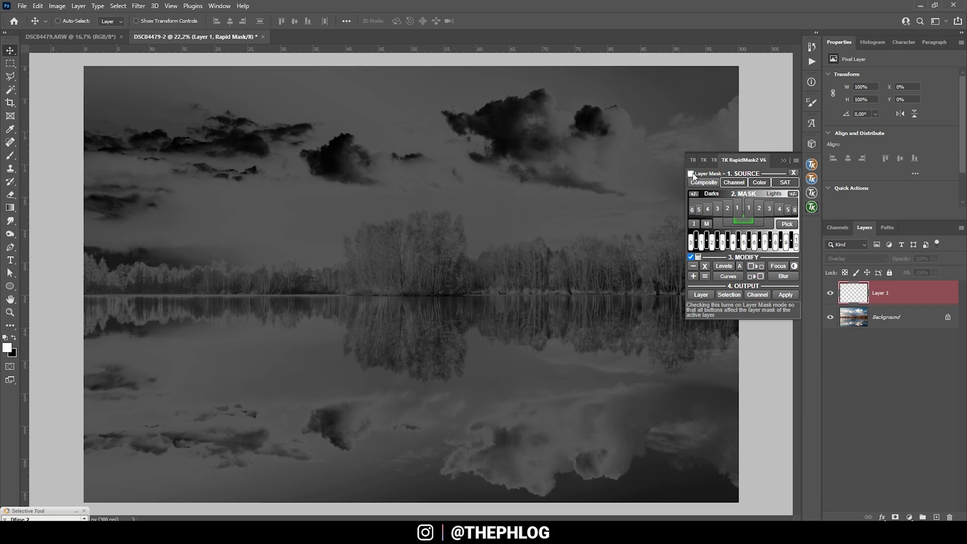
{"action": "left_click", "coordinate": [741, 240]}
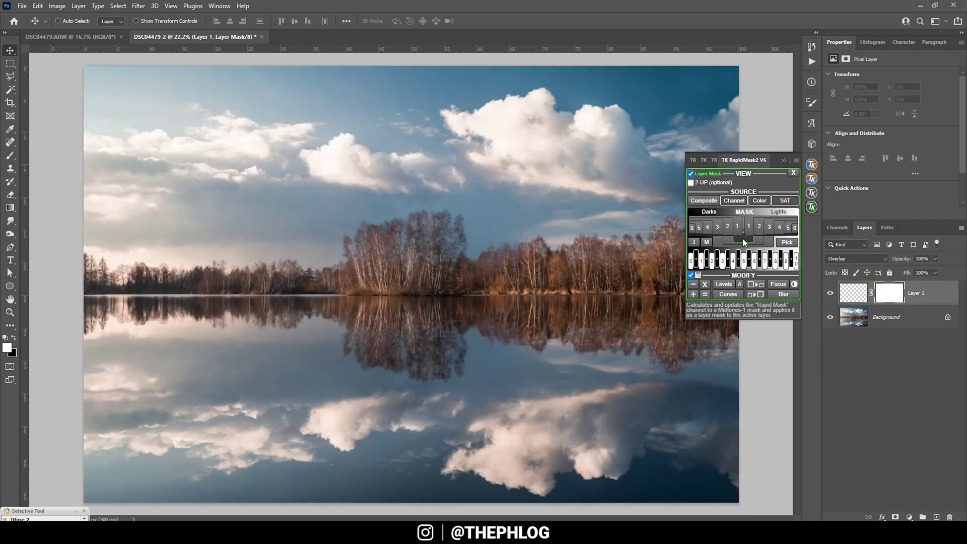
{"action": "left_click", "coordinate": [852, 292]}
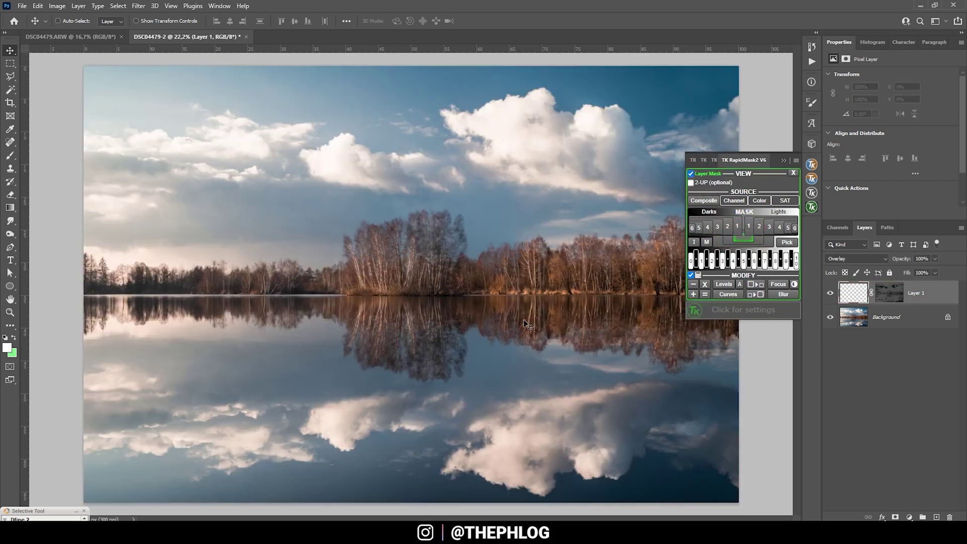
{"action": "key", "text": "b"}
{"action": "left_click", "coordinate": [7, 348]}
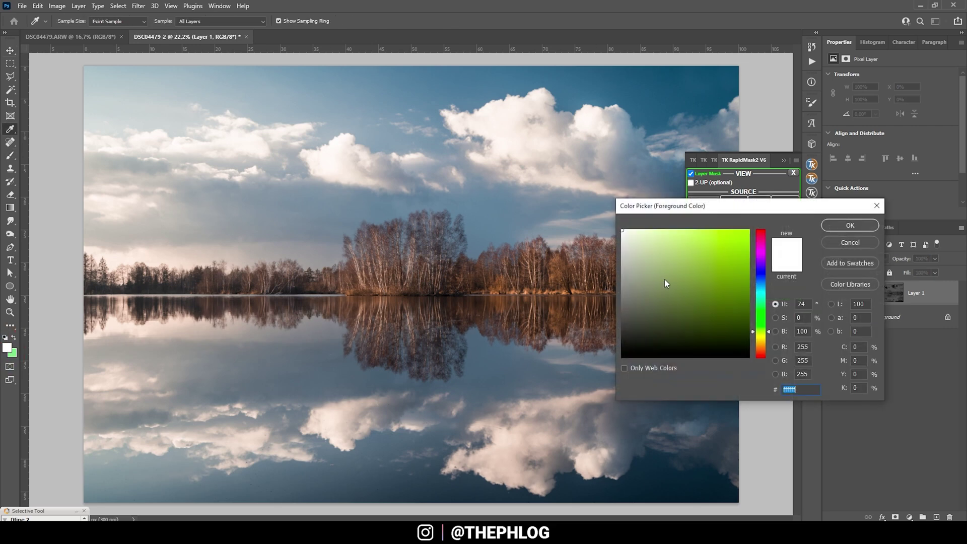
{"action": "left_click", "coordinate": [596, 181]}
{"action": "left_click", "coordinate": [846, 224]}
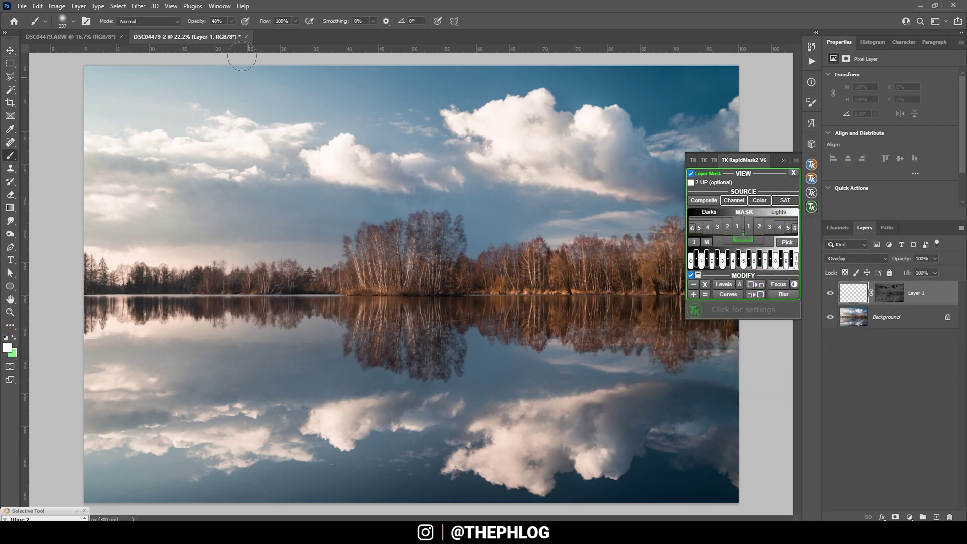
{"action": "left_click", "coordinate": [231, 21]}
{"action": "left_click_drag", "start_coordinate": [231, 32], "coordinate": [225, 34]}
{"action": "mouse_move", "coordinate": [375, 282]}
{"action": "left_mouse_down"}
{"action": "mouse_move", "coordinate": [392, 292]}
{"action": "mouse_move", "coordinate": [469, 290]}
{"action": "mouse_move", "coordinate": [524, 276]}
{"action": "left_mouse_up"}
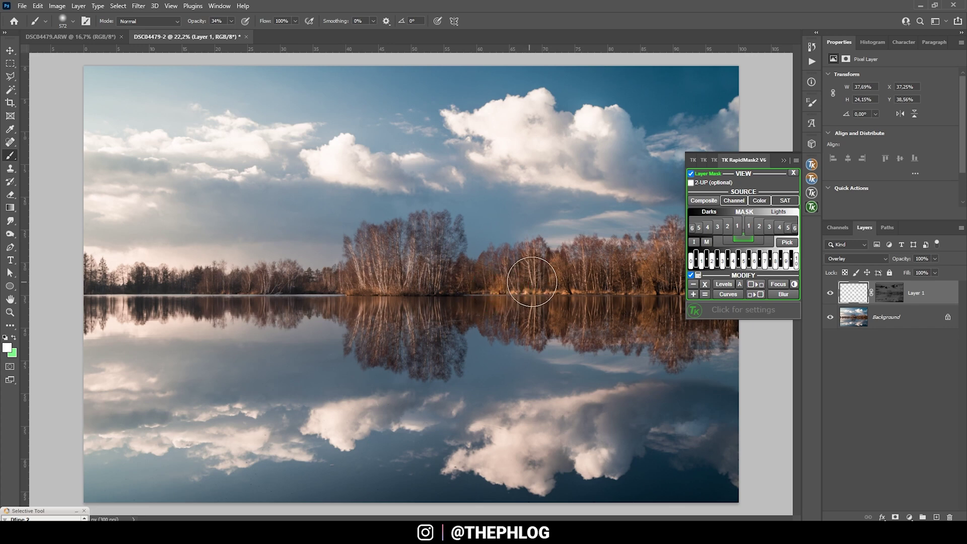
{"action": "left_click", "coordinate": [776, 160]}
{"action": "mouse_move", "coordinate": [587, 279]}
{"action": "left_mouse_down"}
{"action": "mouse_move", "coordinate": [715, 285]}
{"action": "mouse_move", "coordinate": [682, 296]}
{"action": "mouse_move", "coordinate": [219, 295]}
{"action": "left_mouse_up"}
{"action": "left_click", "coordinate": [828, 293]}
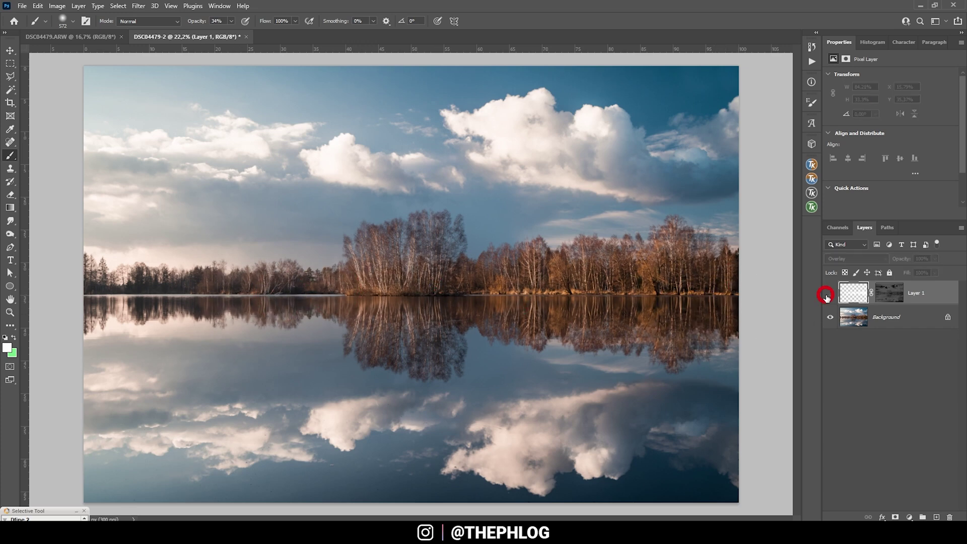
{"action": "left_click", "coordinate": [828, 293]}
{"action": "left_click", "coordinate": [828, 293]}
Delete the painted layer and return to the lake photo document.
{"action": "key", "text": "Delete"}
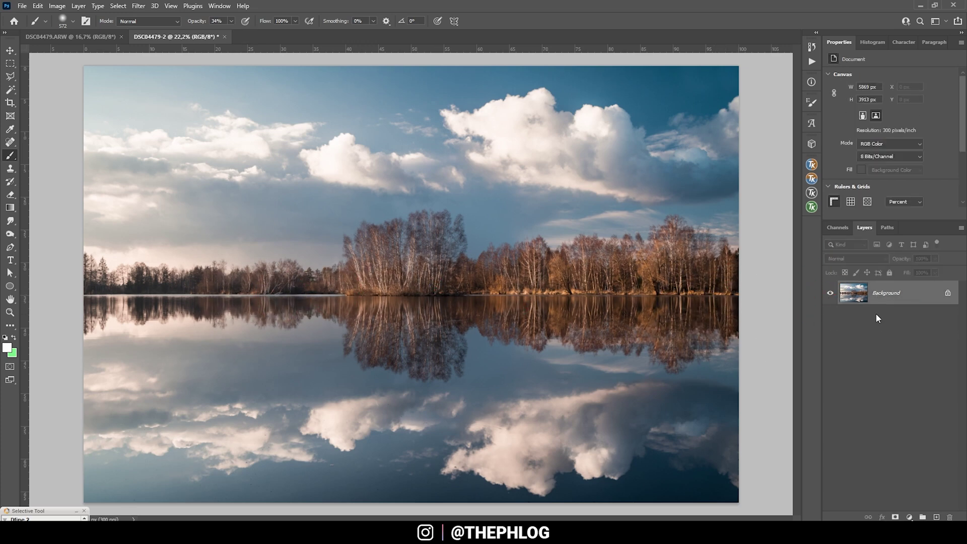
{"action": "key", "text": "ctrl+Tab"}
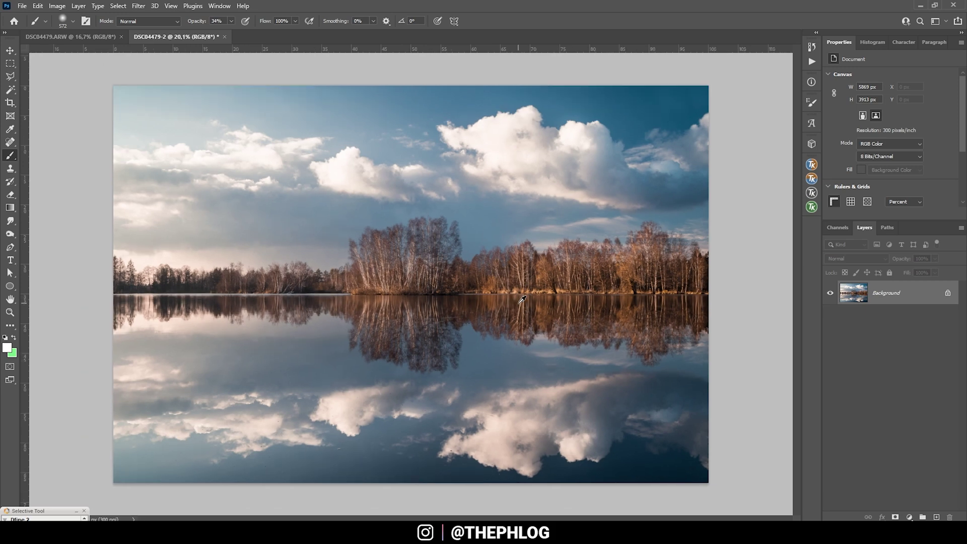
{"action": "key", "text": "ctrl+Tab"}
Launch Color Efex Pro 4 from Filter > Nik Collection and choose Polarisation (Rotate 105°, Strength 20%).
{"action": "left_click", "coordinate": [138, 5]}
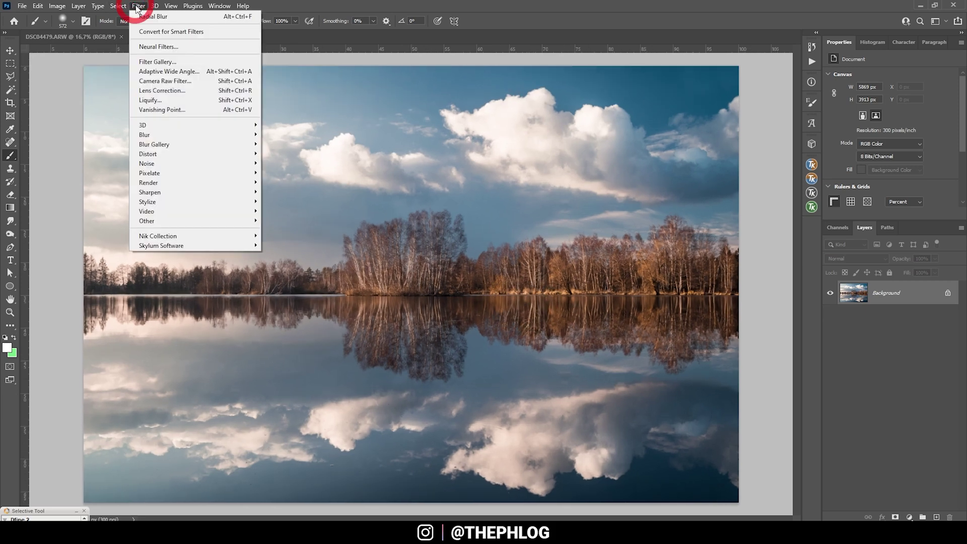
{"action": "mouse_move", "coordinate": [195, 236]}
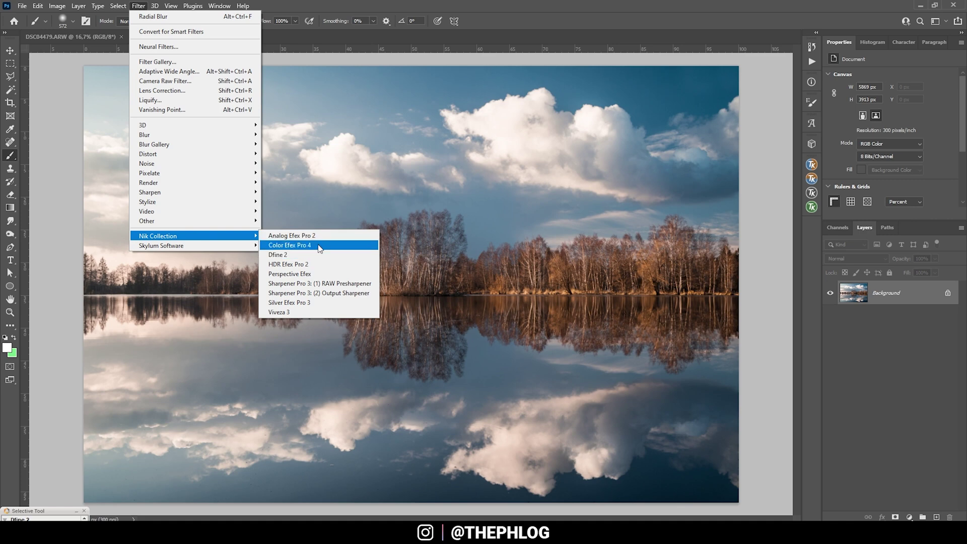
{"action": "left_click", "coordinate": [282, 246]}
{"action": "left_click", "coordinate": [132, 298]}
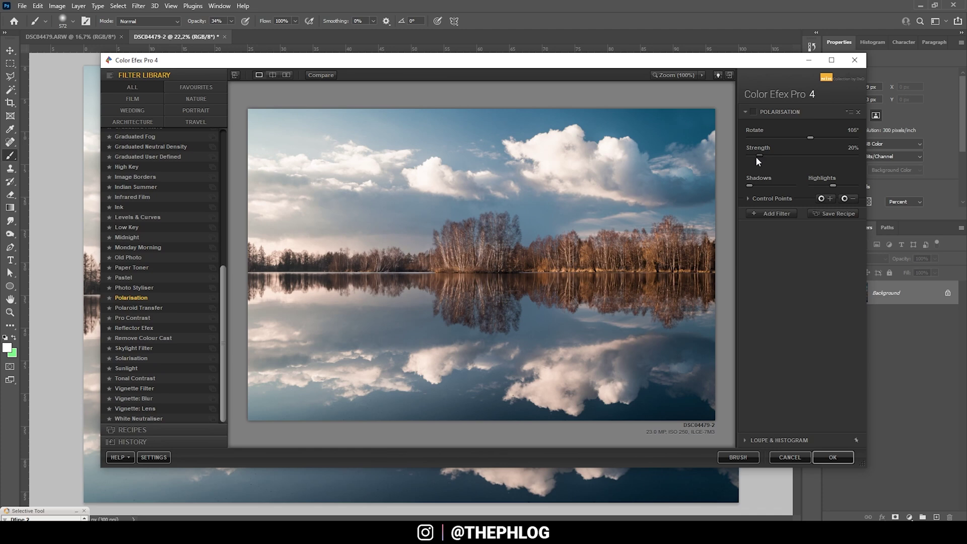
Raise Polarisation Strength from 20% to about 66%, then start adding a second filter.
{"action": "left_click_drag", "start_coordinate": [760, 155], "coordinate": [798, 160]}
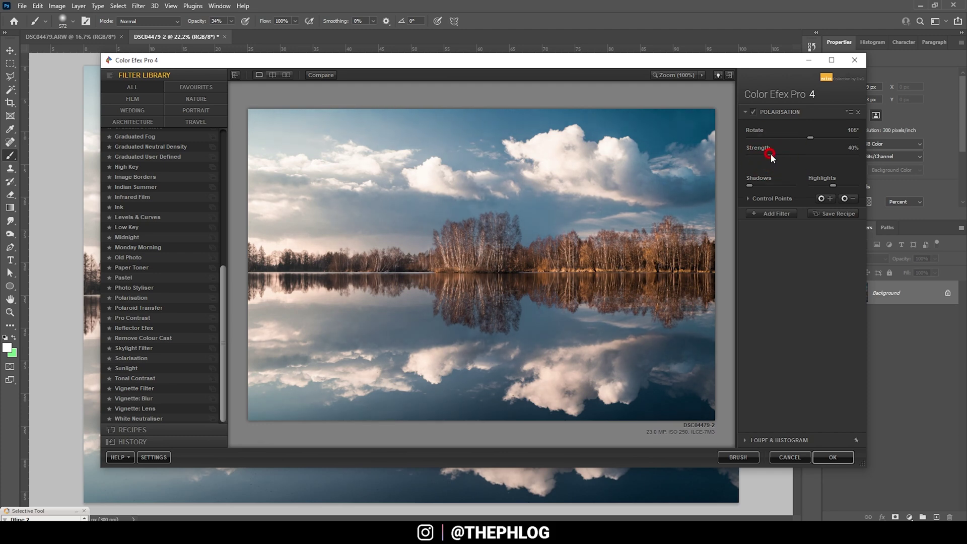
{"action": "left_click_drag", "start_coordinate": [772, 157], "coordinate": [800, 160]}
{"action": "left_click_drag", "start_coordinate": [779, 155], "coordinate": [778, 156]}
{"action": "left_click", "coordinate": [766, 213]}
Add Brilliance/Warmth at 14% warmth, apply both filters as a new layer, and hide it to compare.
{"action": "left_click_drag", "start_coordinate": [222, 281], "coordinate": [209, 129]}
{"action": "left_click", "coordinate": [148, 174]}
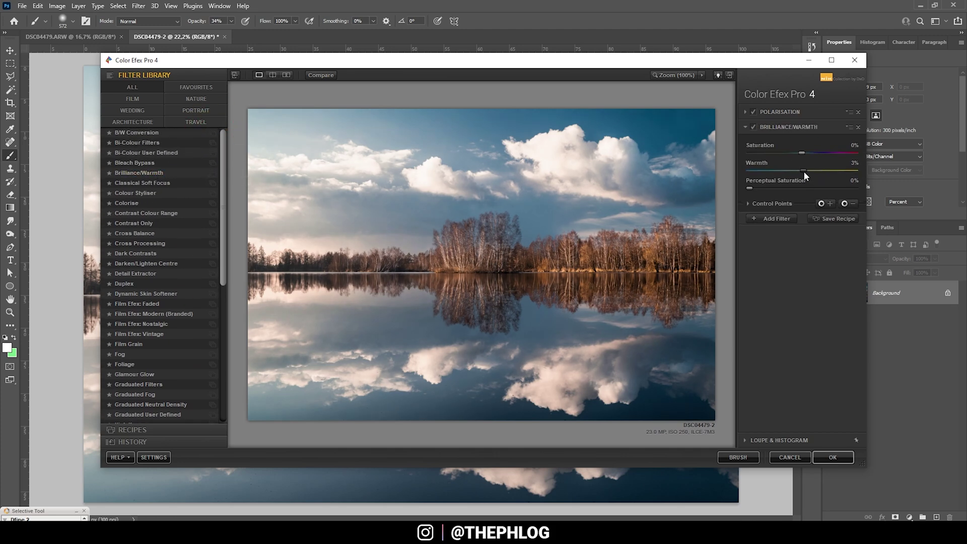
{"action": "left_click_drag", "start_coordinate": [812, 174], "coordinate": [814, 174]}
{"action": "left_click_drag", "start_coordinate": [809, 169], "coordinate": [806, 170]}
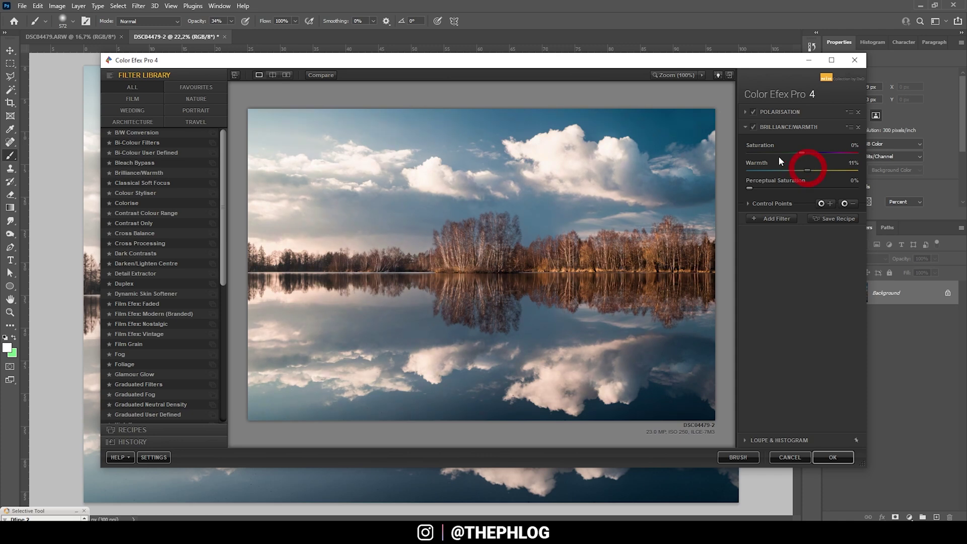
{"action": "left_click", "coordinate": [755, 126]}
{"action": "left_click", "coordinate": [835, 456]}
{"action": "left_click", "coordinate": [829, 293]}
{"action": "left_click", "coordinate": [829, 293]}
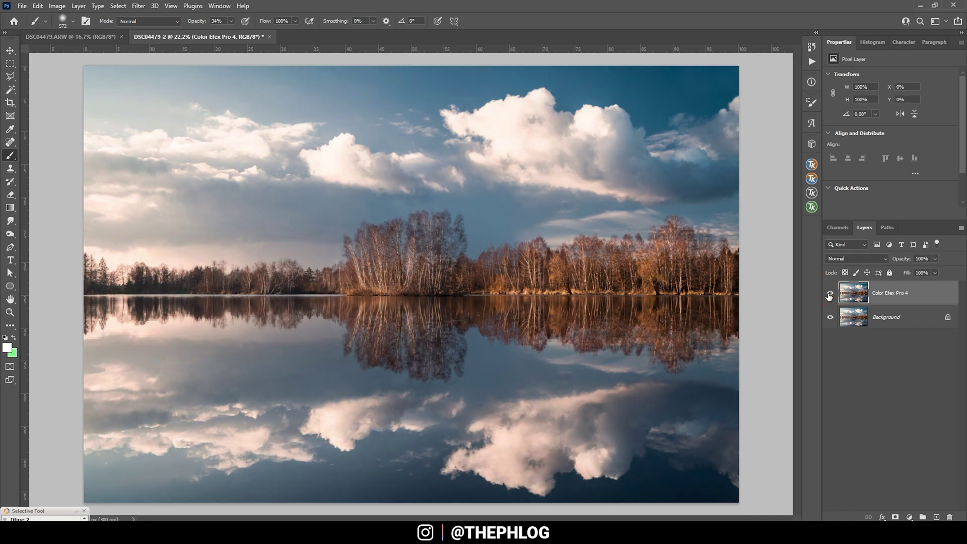
{"action": "left_click", "coordinate": [829, 293]}
{"action": "left_click", "coordinate": [829, 293]}
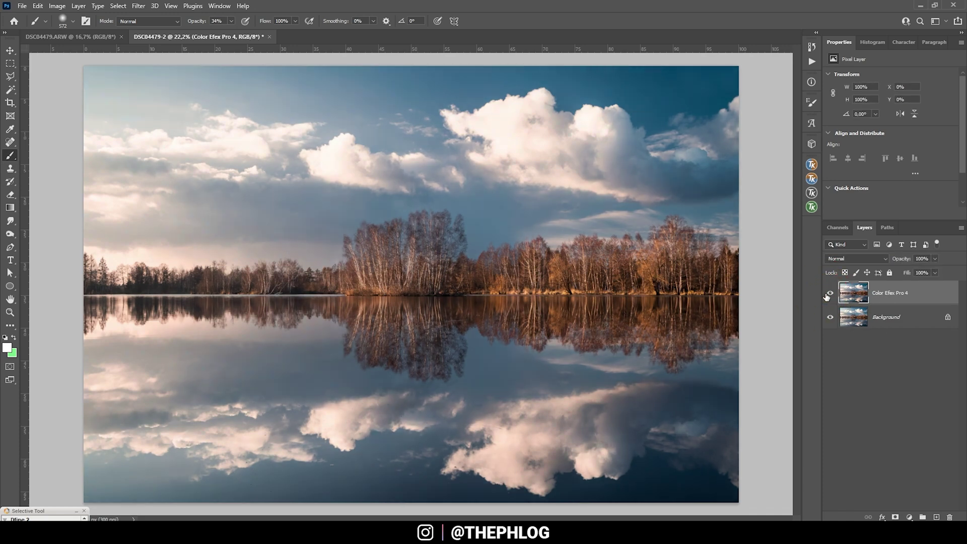